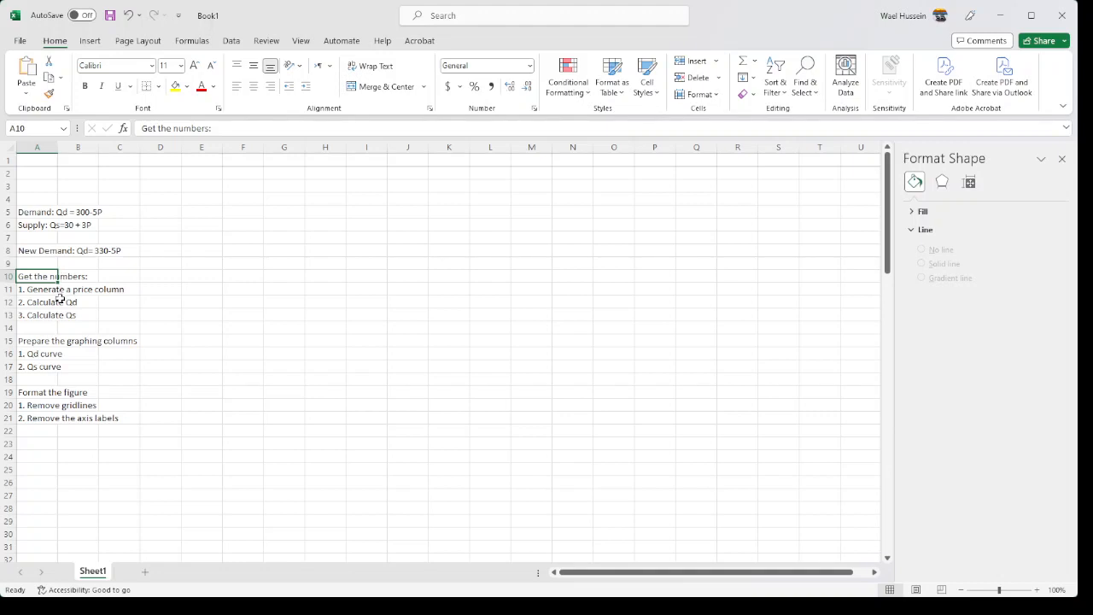
# Enter the header "Price" in E1 and the starting price 0 in E2.
pyautogui.click(210, 162)
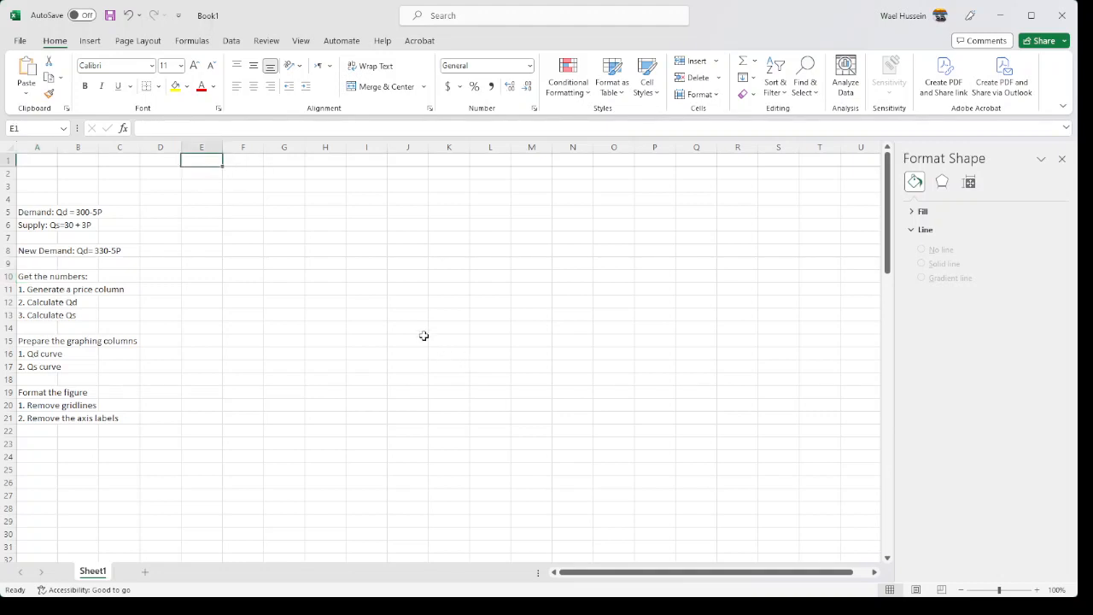
pyautogui.write('Price')
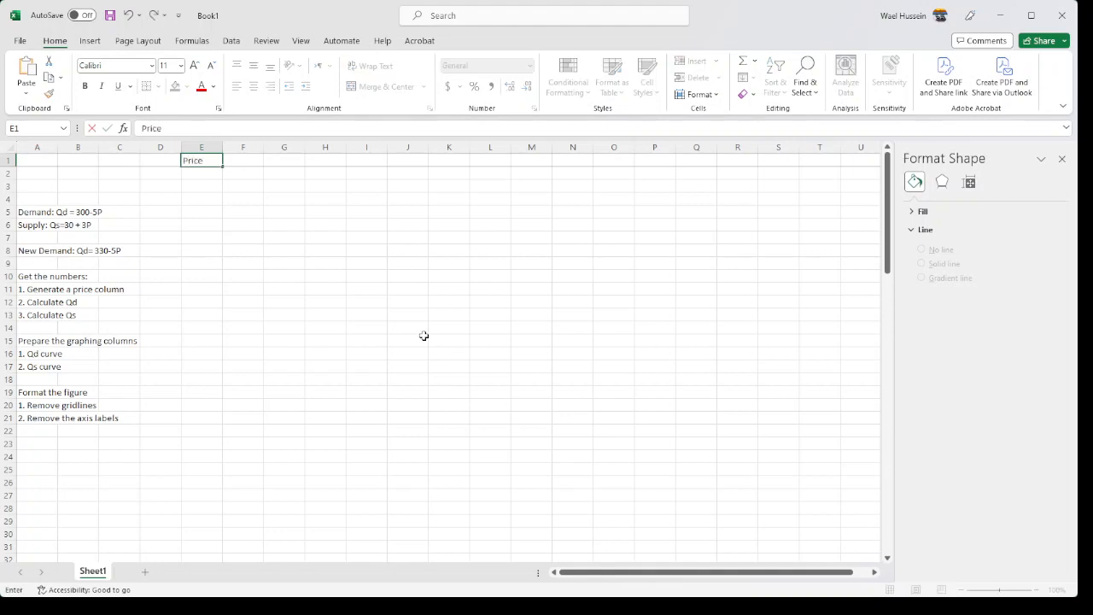
pyautogui.press('Return')
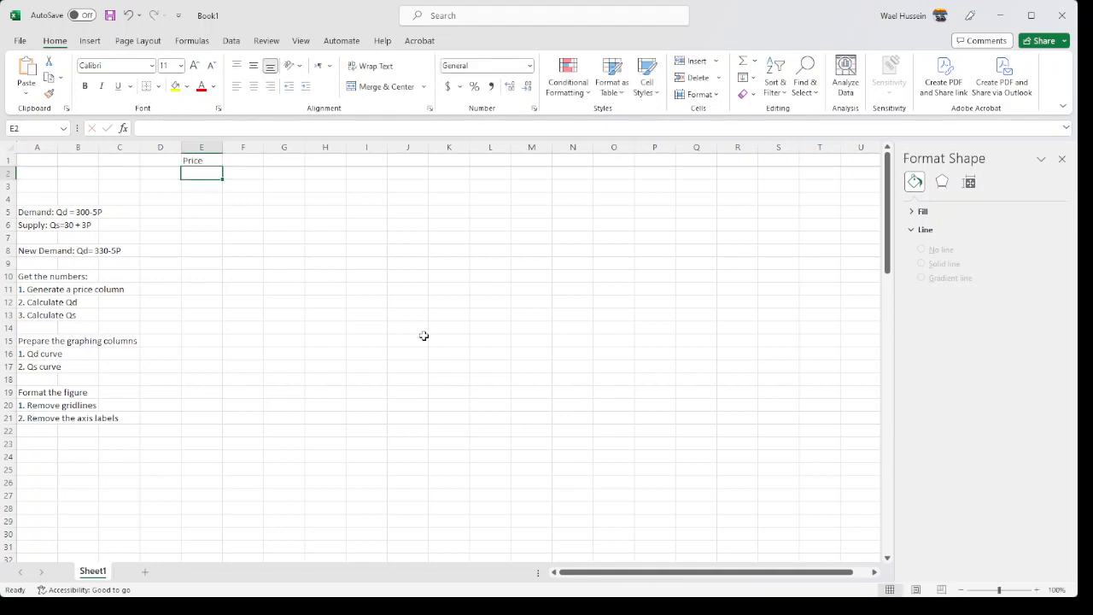
pyautogui.write('0')
pyautogui.press('Return')
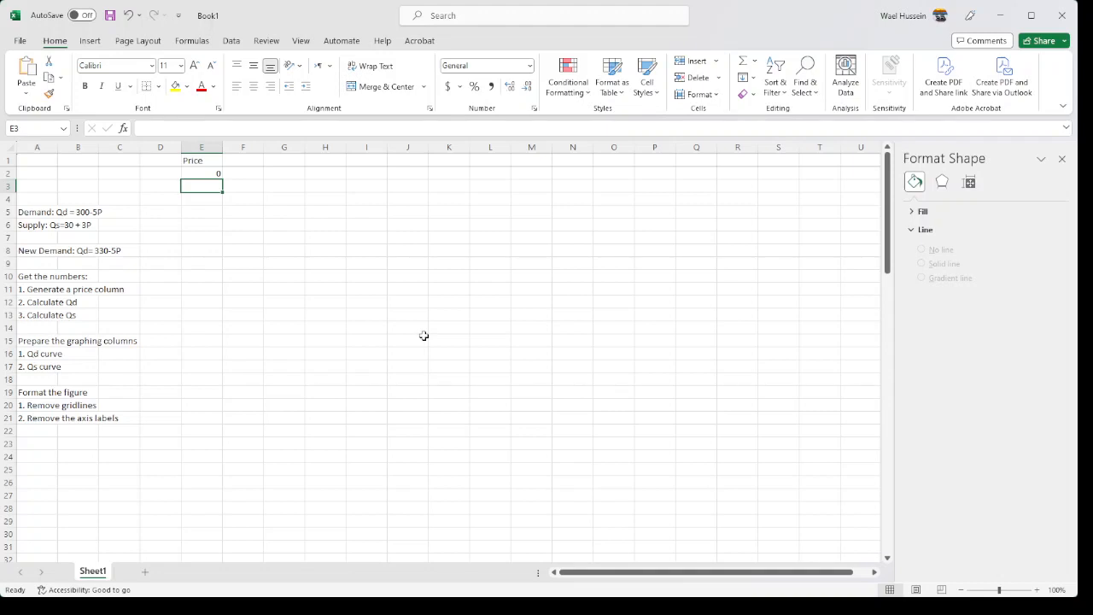
pyautogui.press('Up')
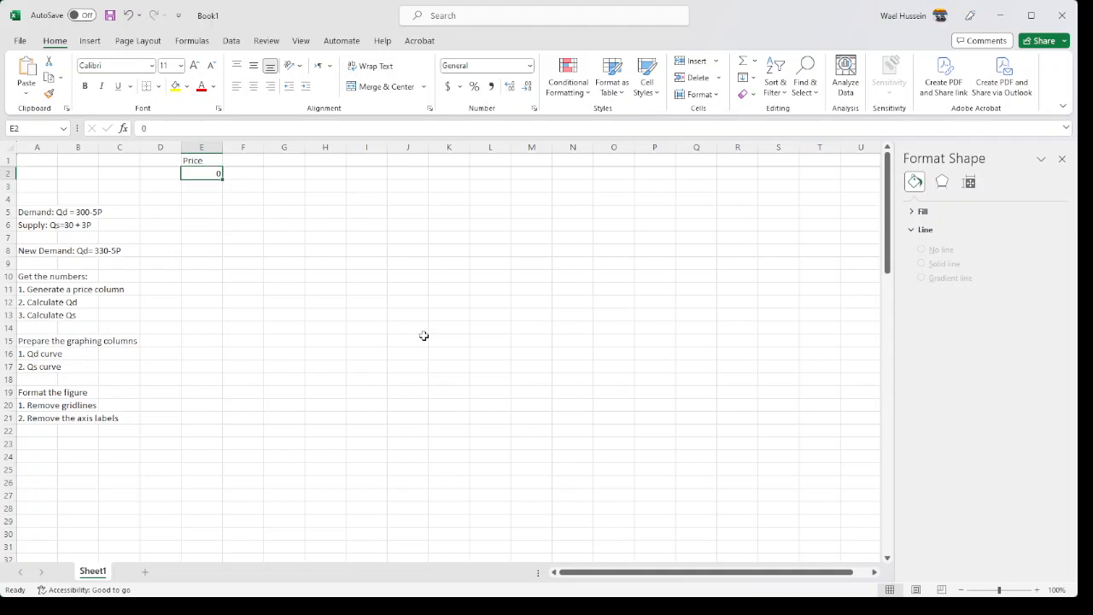
pyautogui.press('Down')
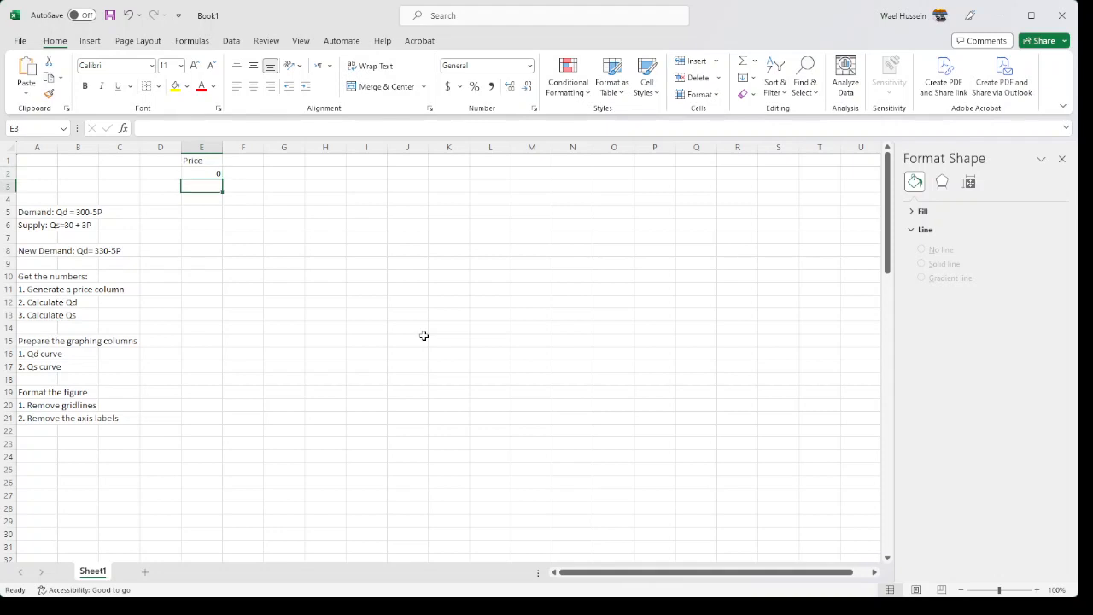
pyautogui.write('1')
pyautogui.press('Return')
pyautogui.write('2')
pyautogui.press('Return')
pyautogui.press('Up')
pyautogui.press('Up')
pyautogui.press('Down')
# Fill the Price column down from E2 with a series in steps of 1 up to 100.
pyautogui.press('Up')
pyautogui.press('Up')
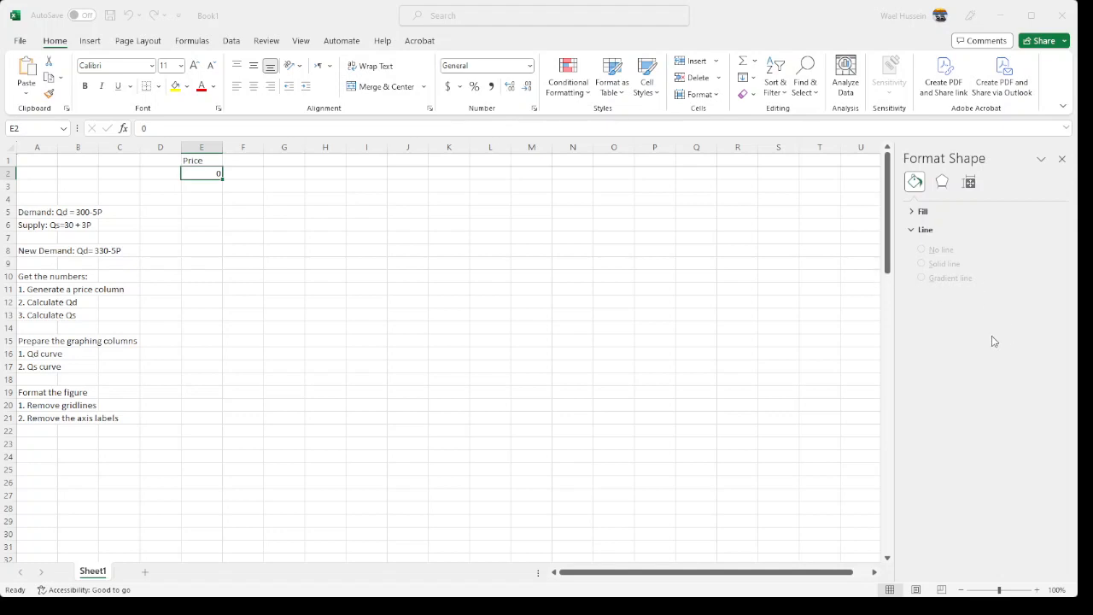
pyautogui.press('Return')
pyautogui.scroll(-14, 222, 379)
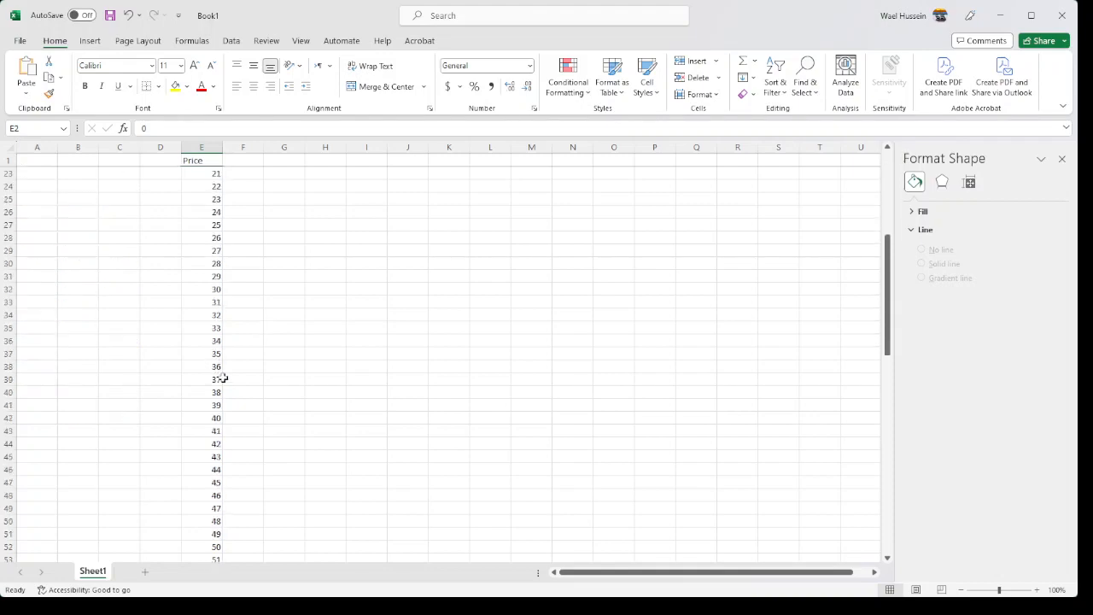
pyautogui.scroll(-5, 234, 397)
pyautogui.scroll(20, 239, 384)
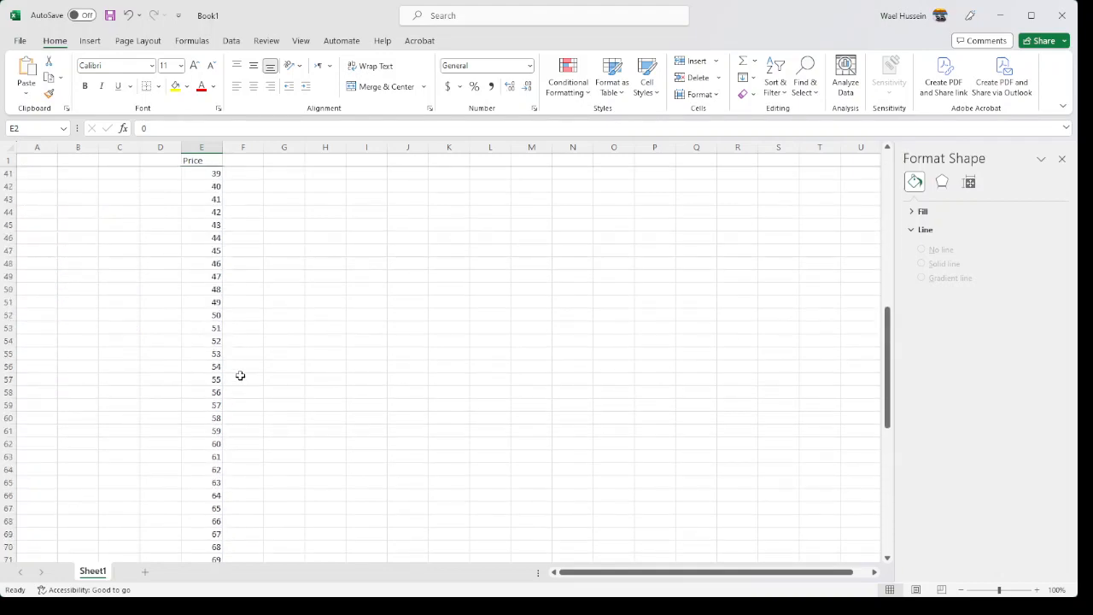
# Add the column headers "Qd" in F1 and "Qs" in G1.
pyautogui.keyDown('ctrl'); pyautogui.scroll(4, 264, 344); pyautogui.keyUp('ctrl')
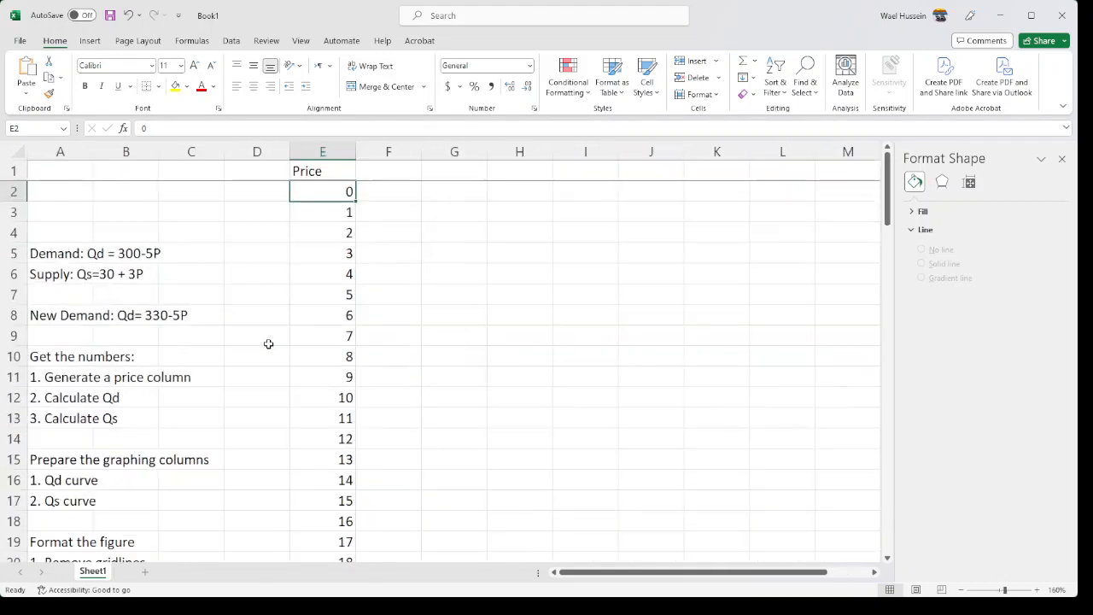
pyautogui.click(378, 176)
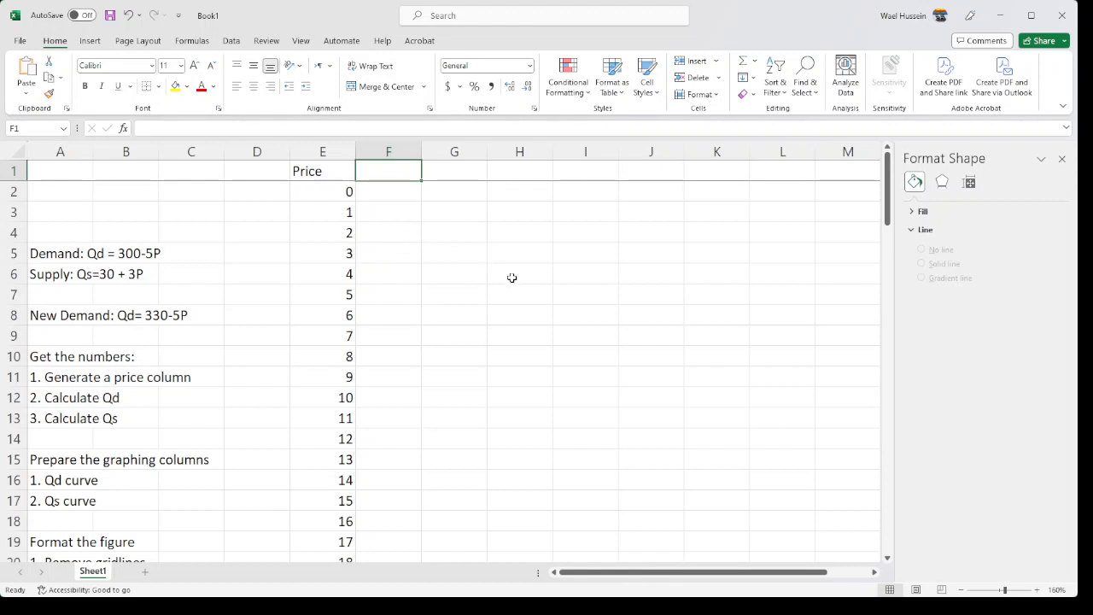
pyautogui.write('Qd')
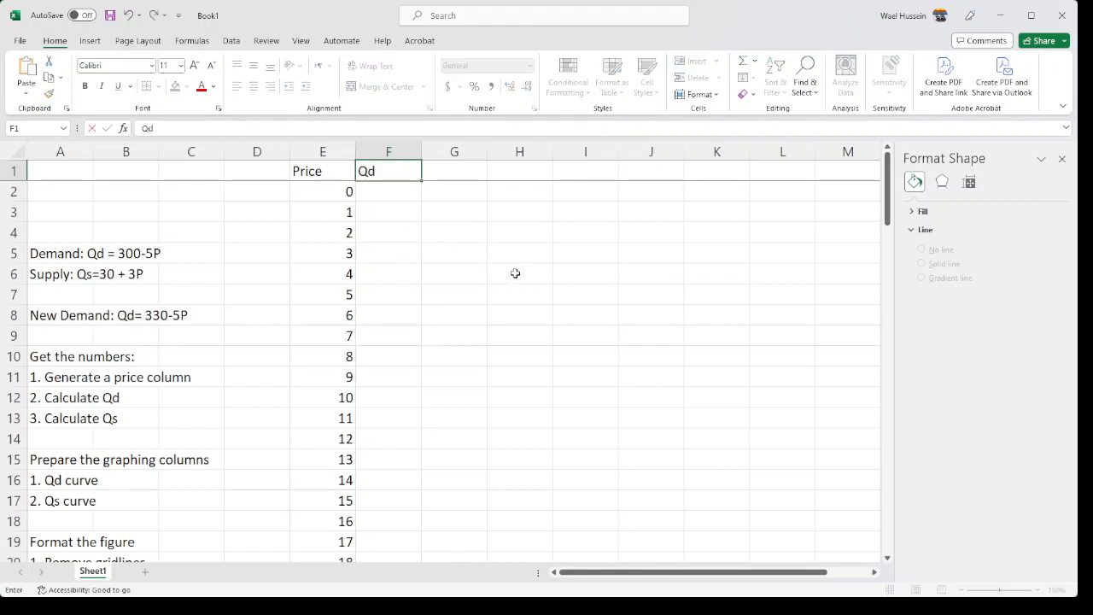
pyautogui.press('Tab')
pyautogui.write('Qs')
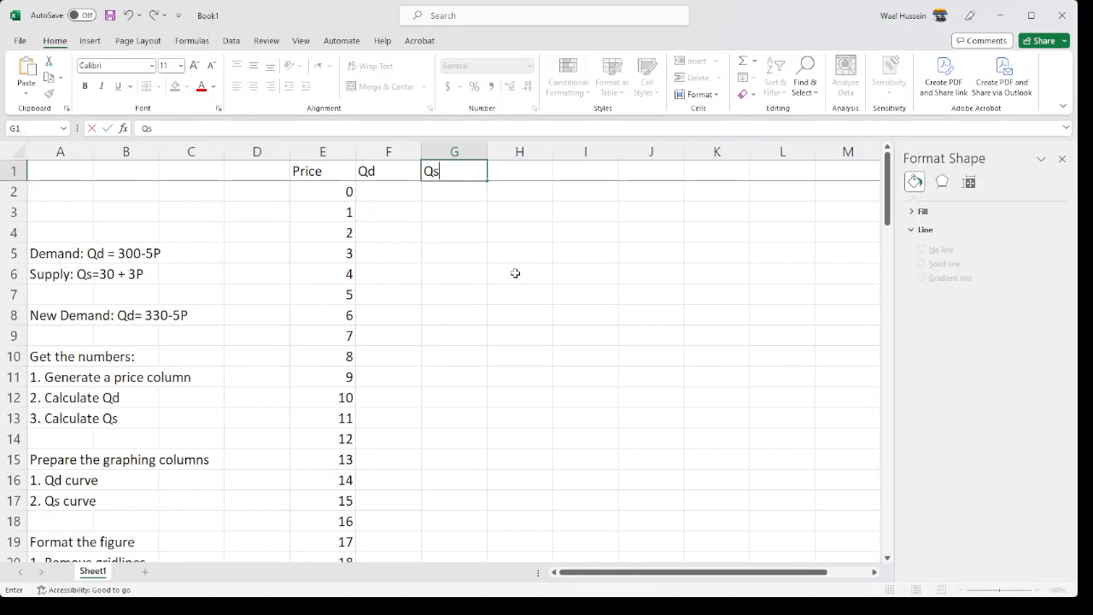
pyautogui.press('Return')
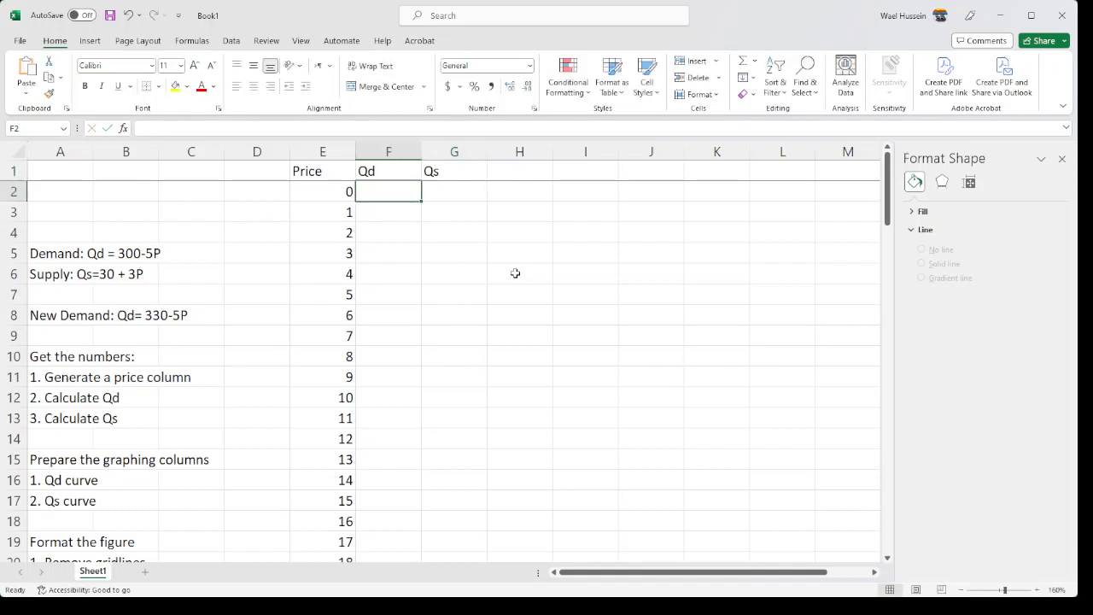
# Enter the demand formula =300-5*E2 in F2 under the Qd header.
pyautogui.write('=-')
pyautogui.press('BackSpace')
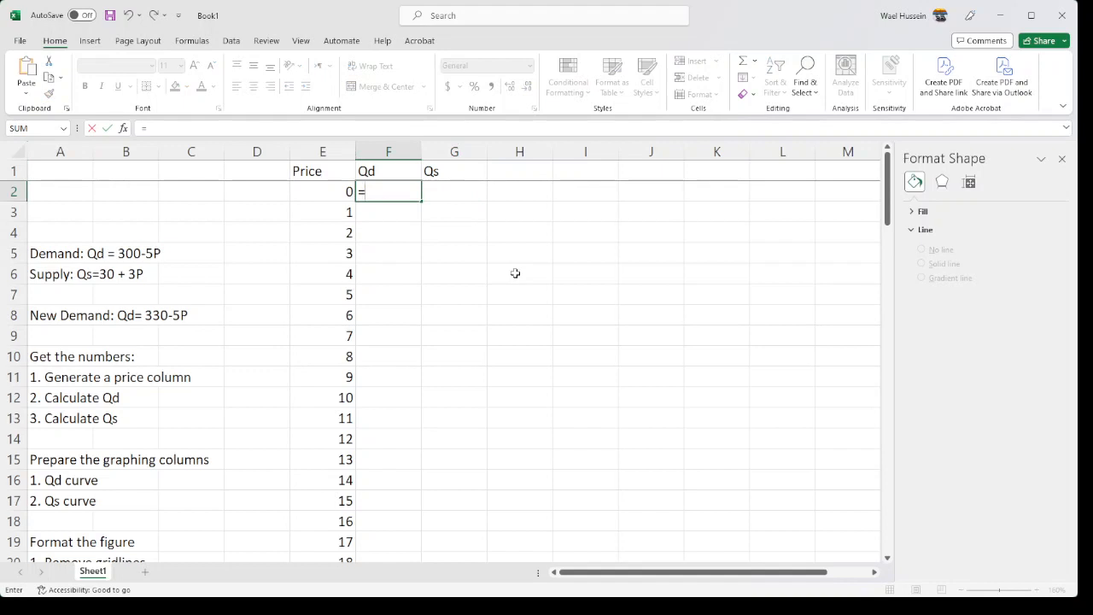
pyautogui.write('300-5')
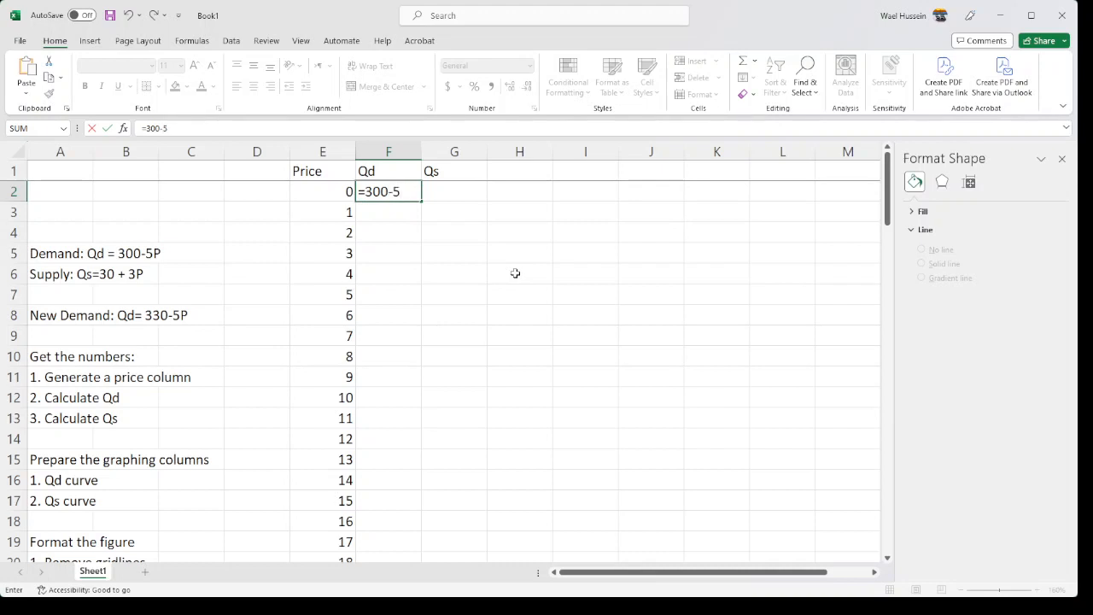
pyautogui.write('*')
pyautogui.press('Left')
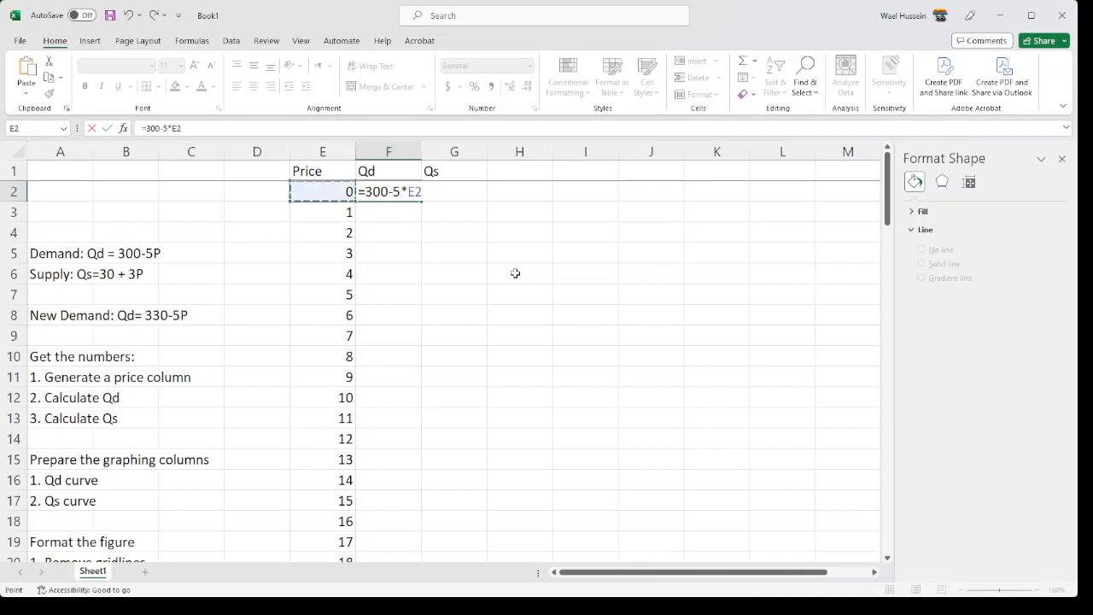
pyautogui.press('Return')
# Enter the supply formula =30+3*E2 in G2 under the Qs header.
pyautogui.press('Up')
pyautogui.press('Right')
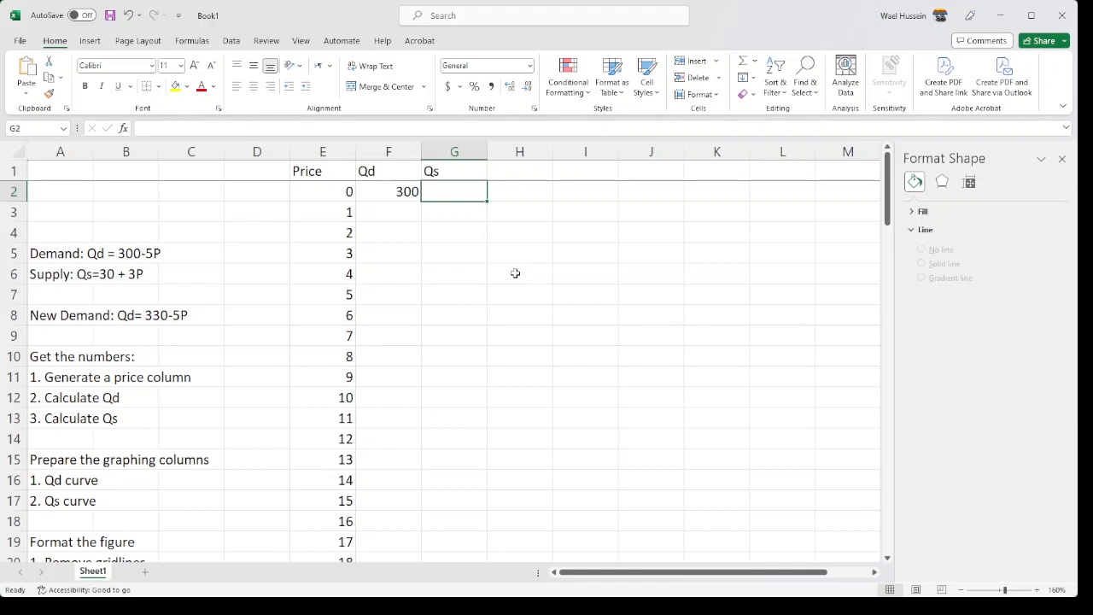
pyautogui.write('=')
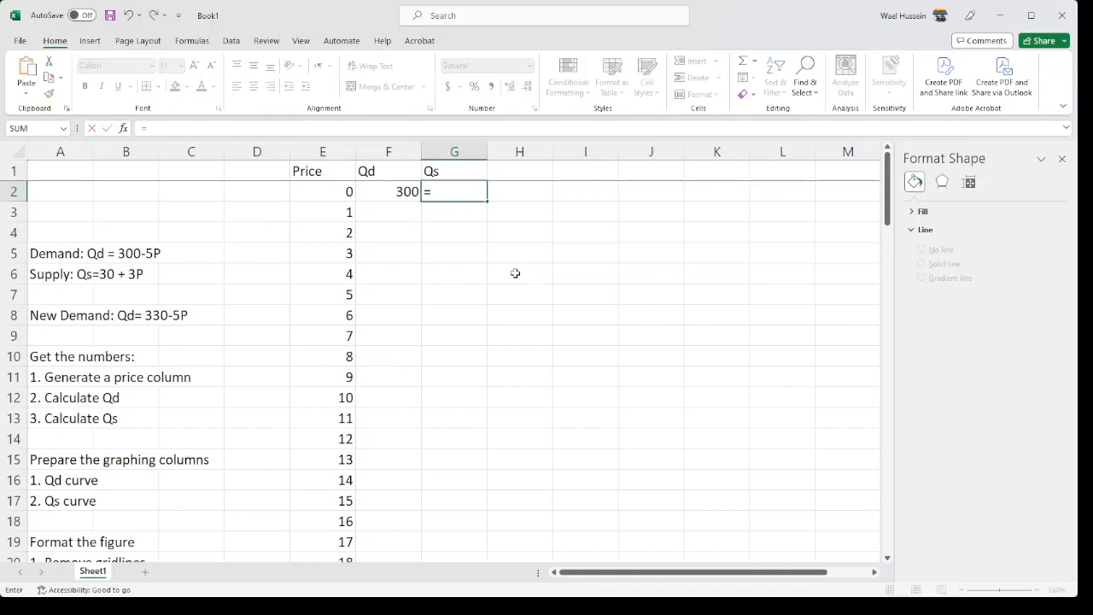
pyautogui.write('30+3*')
pyautogui.press('Left')
pyautogui.press('Left')
pyautogui.press('Return')
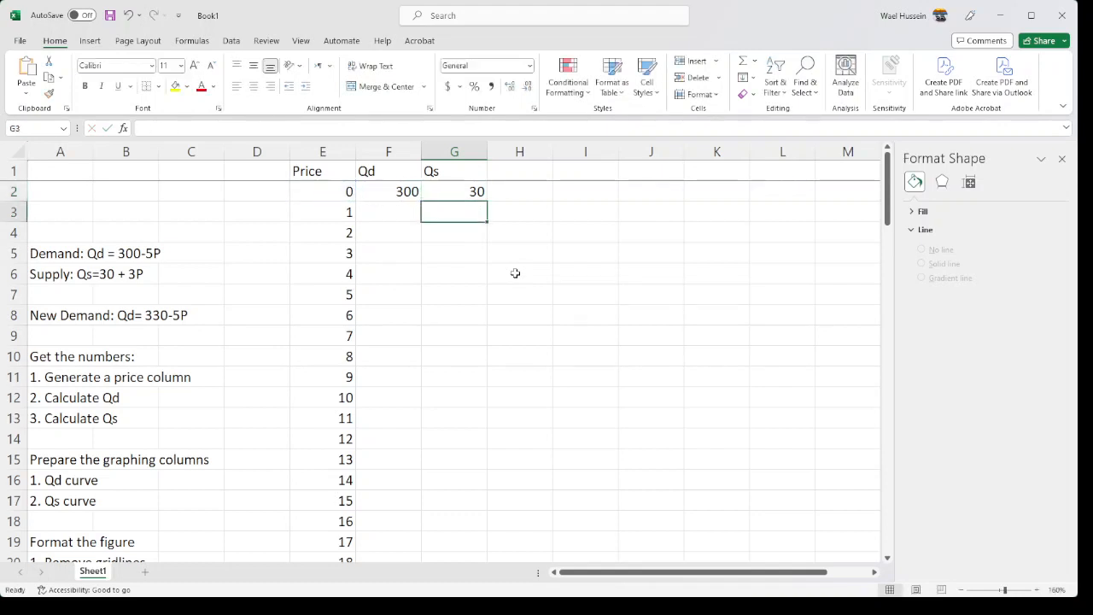
# Copy the Qd and Qs formulas in F2:G2 down to the last price in row 102.
pyautogui.moveTo(398, 191); pyautogui.dragTo(462, 199)
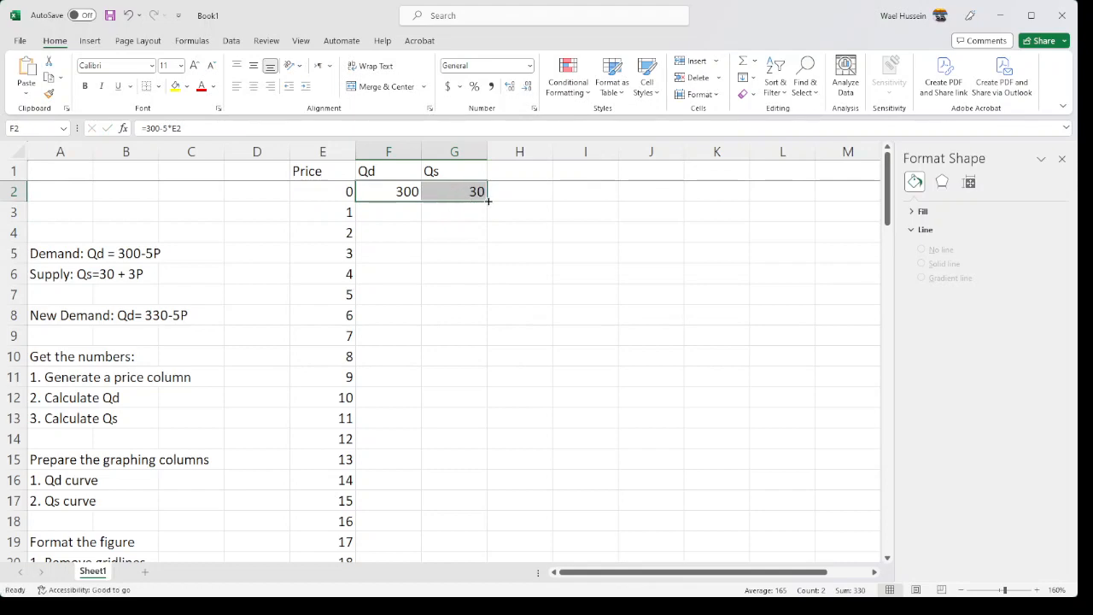
pyautogui.doubleClick(489, 200)
pyautogui.scroll(-20, 439, 324)
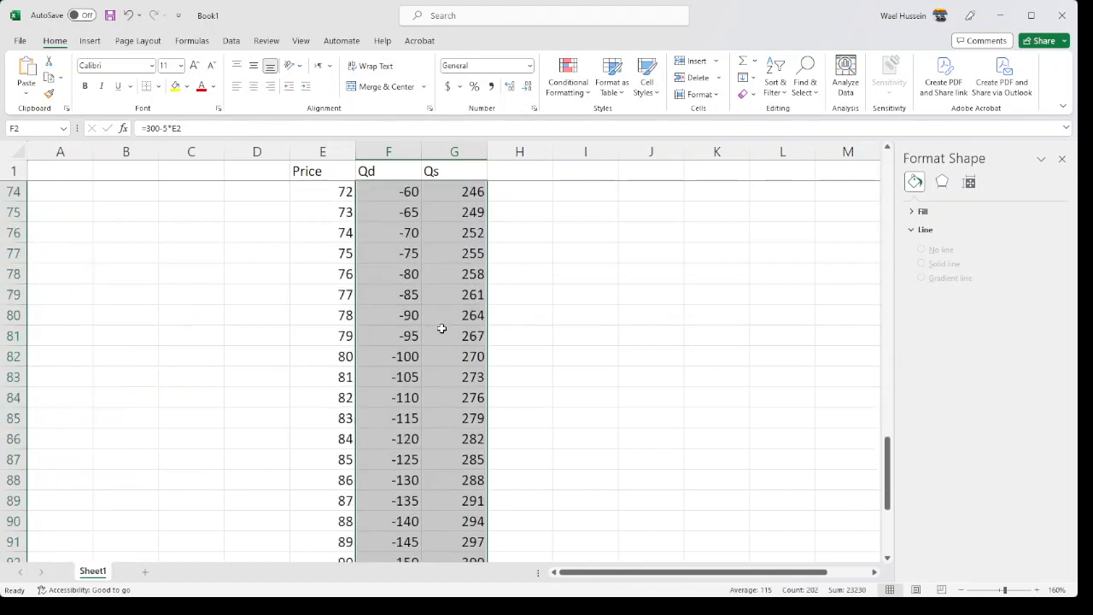
pyautogui.scroll(-7, 441, 328)
pyautogui.click(551, 349)
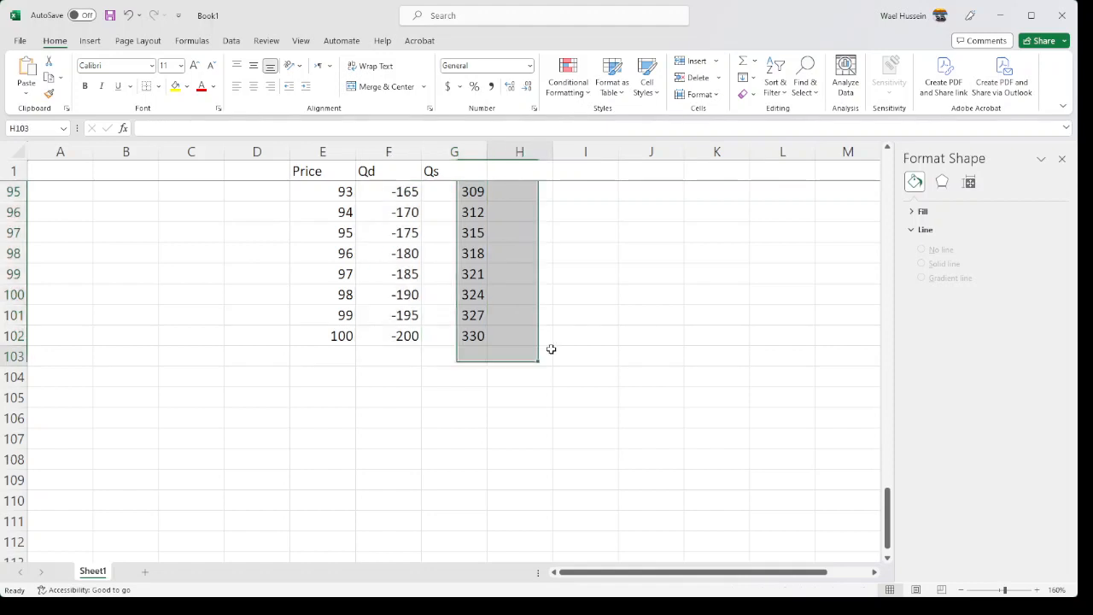
# Try deleting the Price and Qd cells with negative demand, E63:F102, and undo the deletion.
pyautogui.scroll(9, 517, 356)
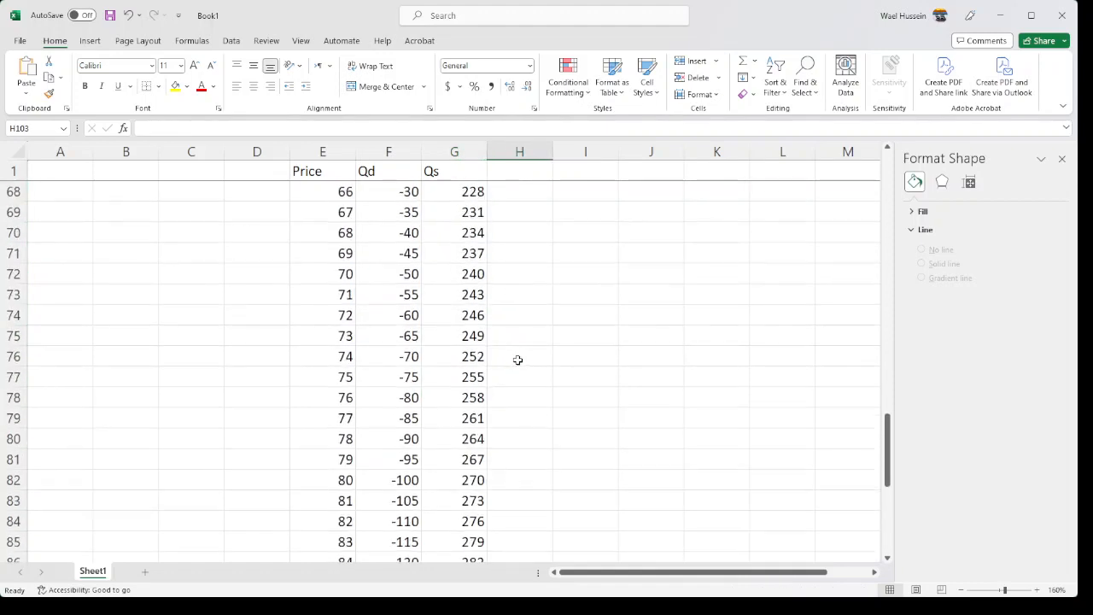
pyautogui.scroll(4, 517, 359)
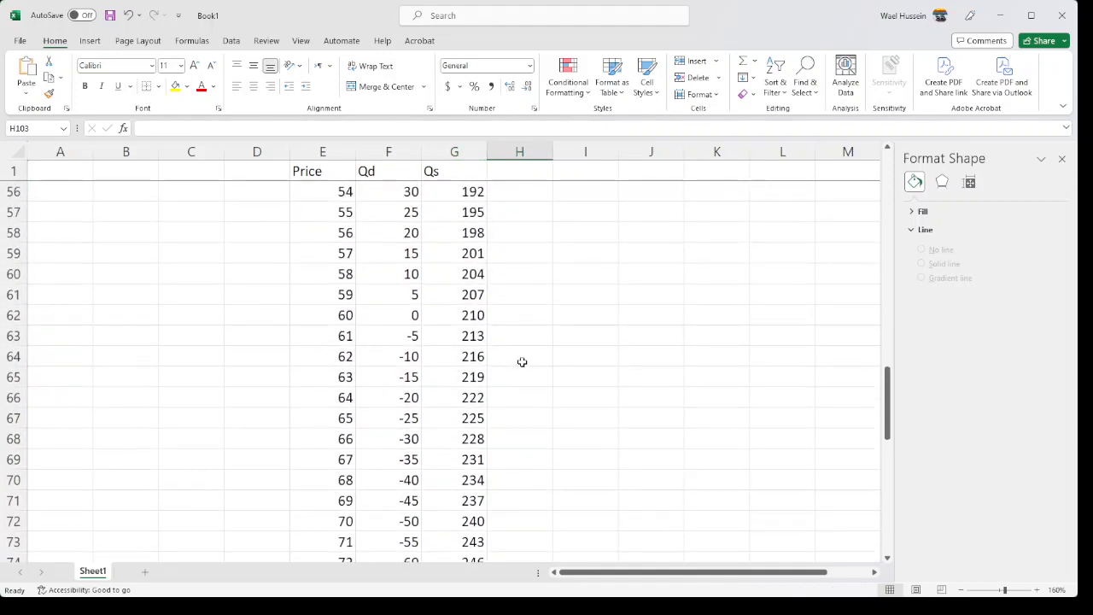
pyautogui.moveTo(350, 338); pyautogui.dragTo(402, 416)
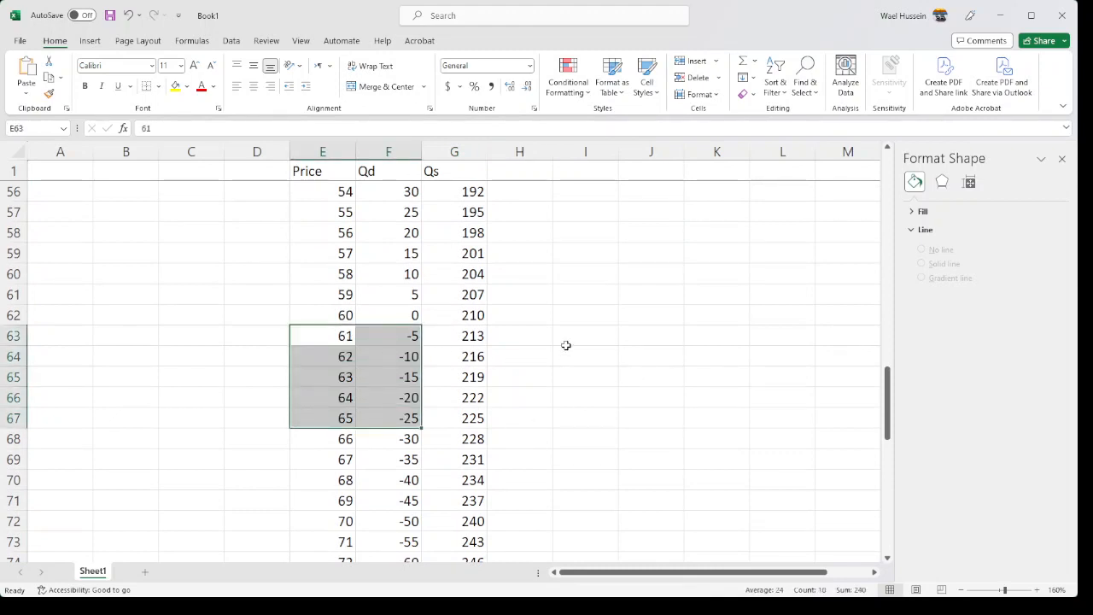
pyautogui.hotkey('ctrl', 'shift', 'Down')
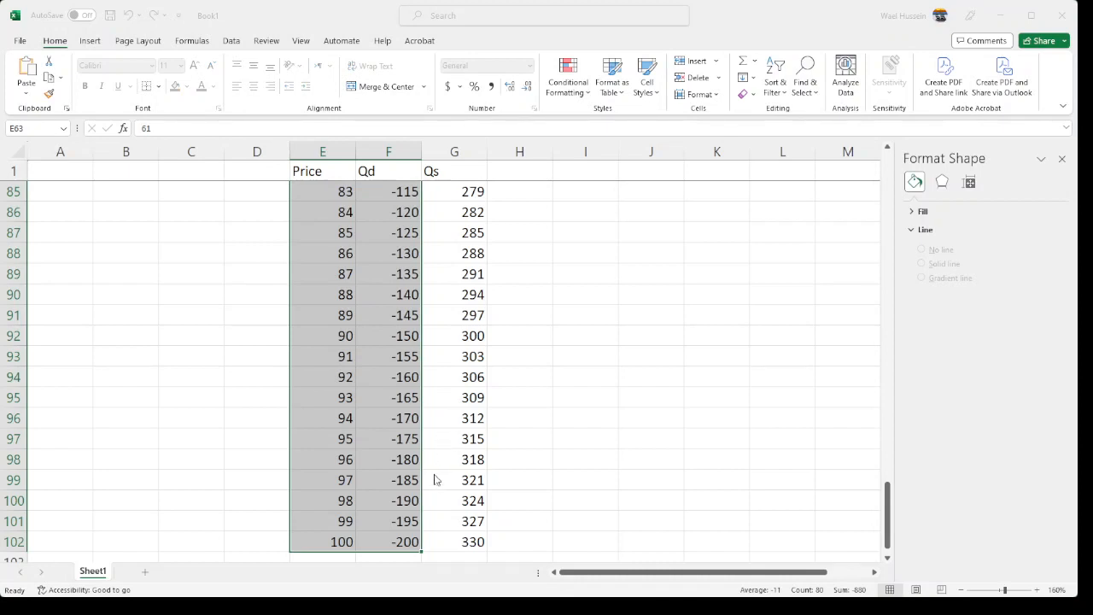
pyautogui.click(435, 478)
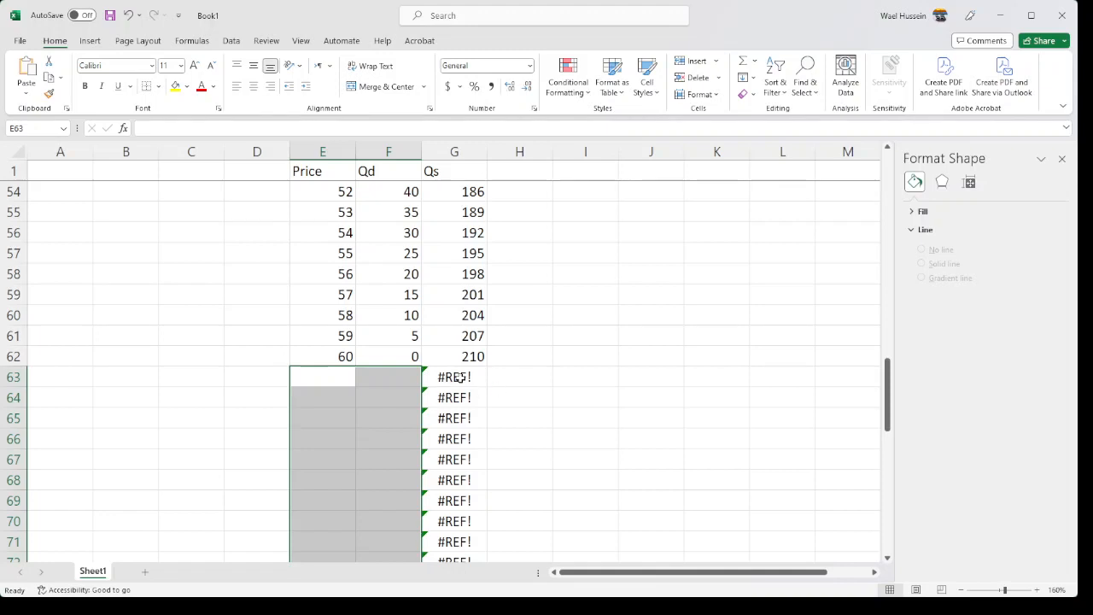
pyautogui.hotkey('ctrl', 'z')
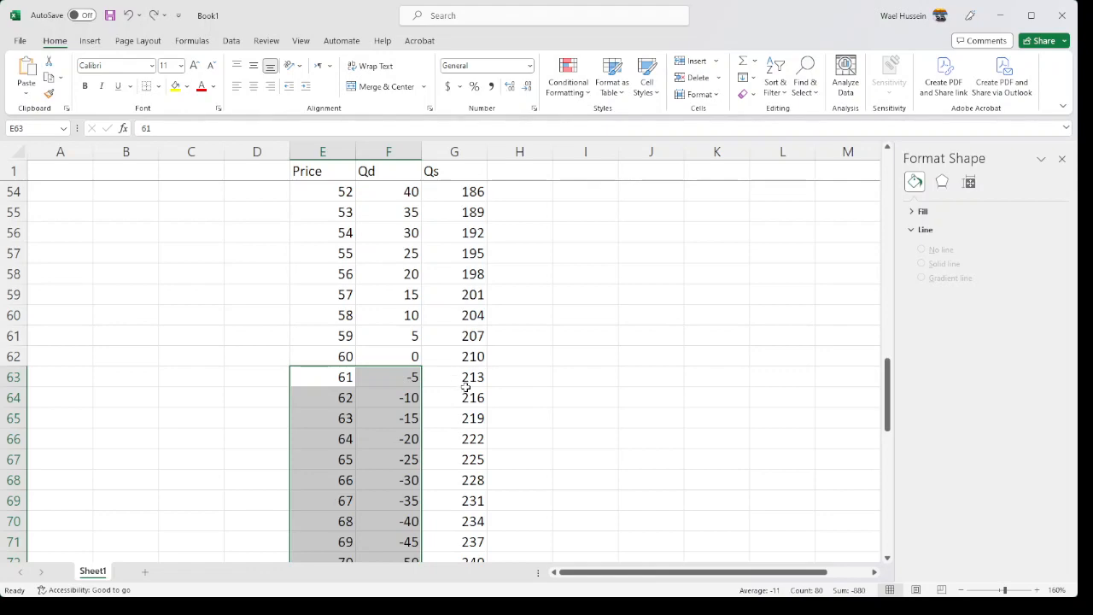
# Examine how the Qs formulas depend on the Price column, especially in the rows where Qd is negative.
pyautogui.scroll(16, 465, 387)
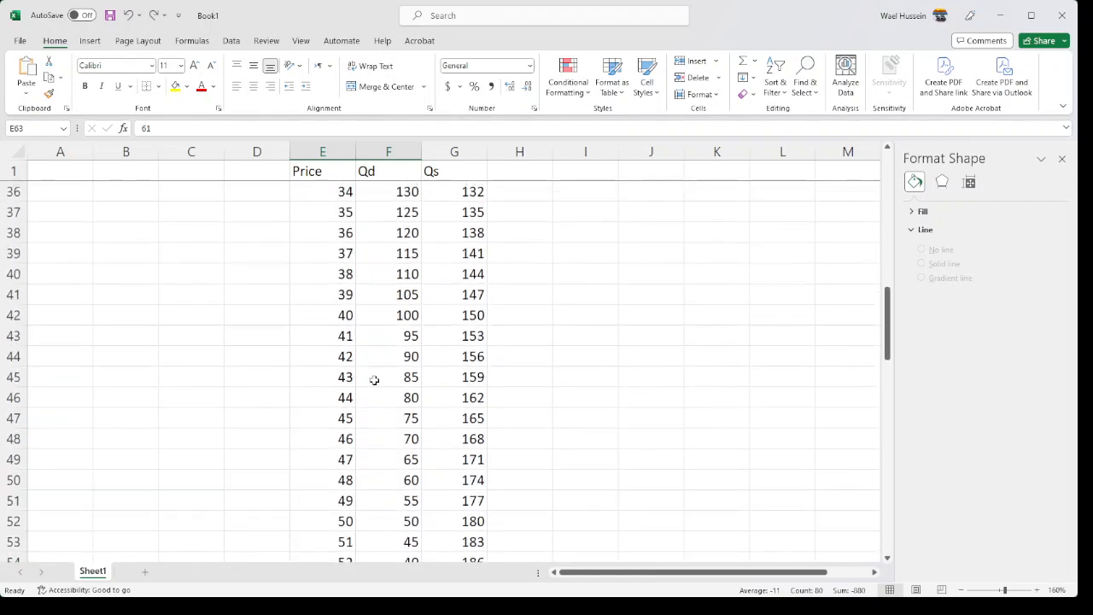
pyautogui.scroll(2, 385, 376)
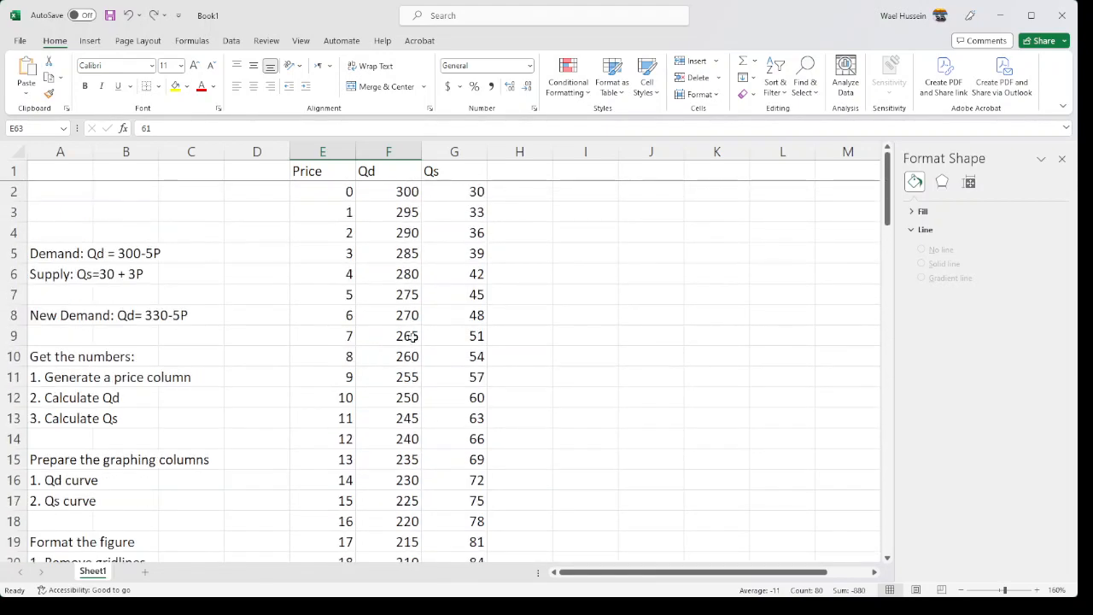
pyautogui.click(440, 236)
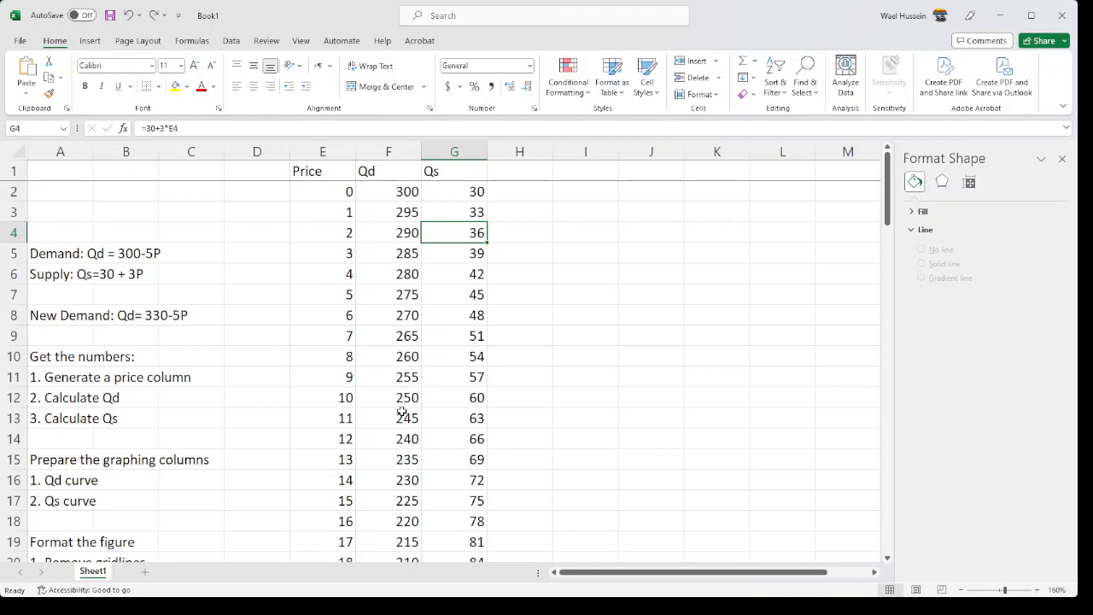
pyautogui.scroll(-12, 400, 412)
pyautogui.scroll(-4, 418, 417)
pyautogui.scroll(2, 418, 417)
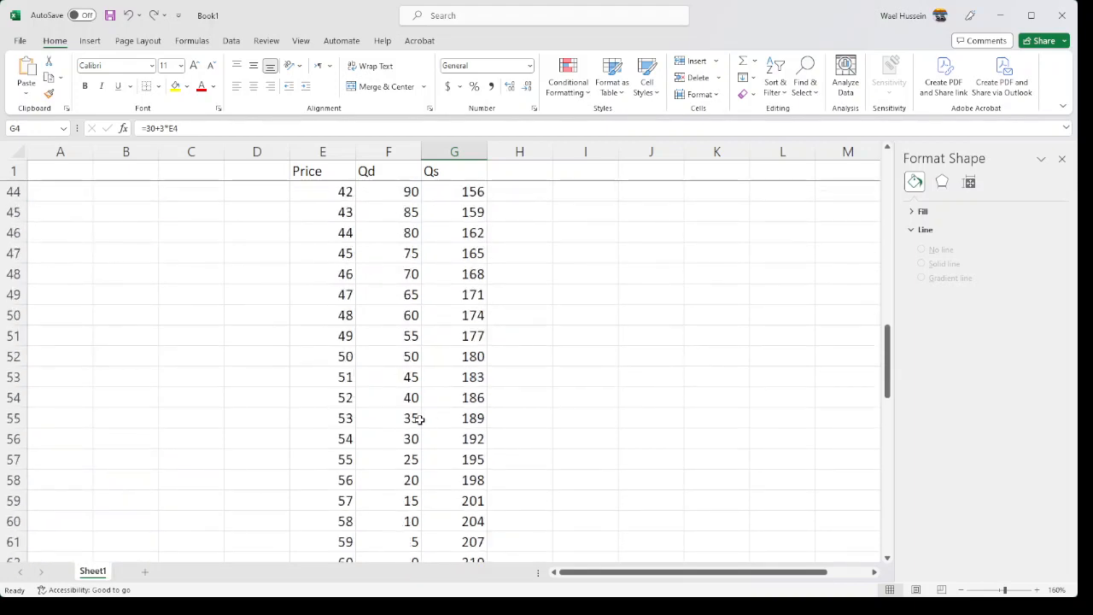
pyautogui.scroll(-4, 418, 417)
pyautogui.click(454, 335)
pyautogui.click(453, 397)
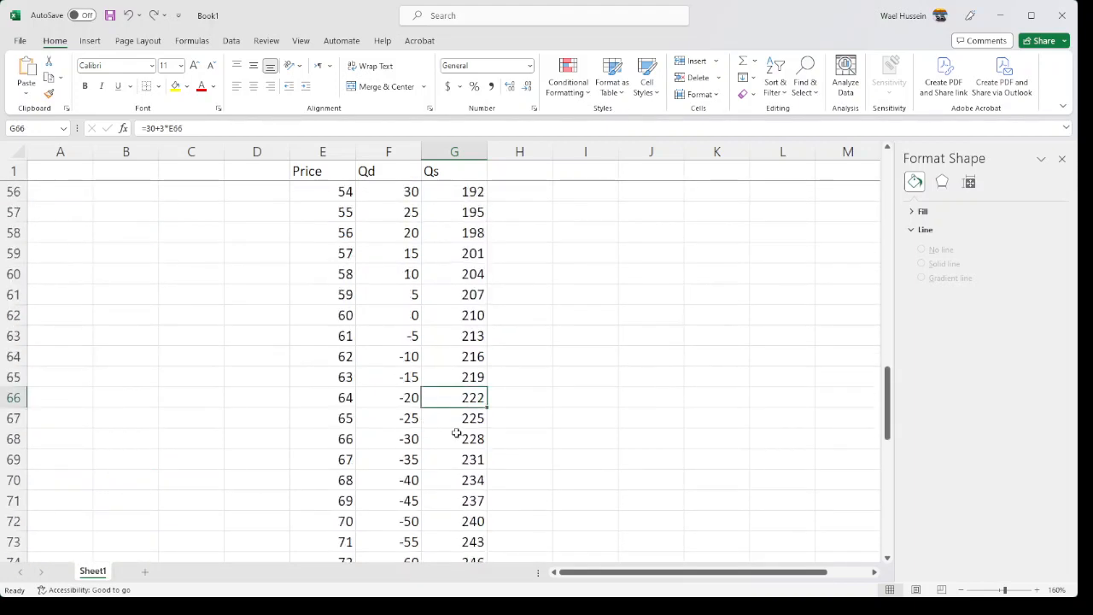
pyautogui.moveTo(461, 438); pyautogui.dragTo(461, 459)
pyautogui.moveTo(327, 400); pyautogui.dragTo(366, 468)
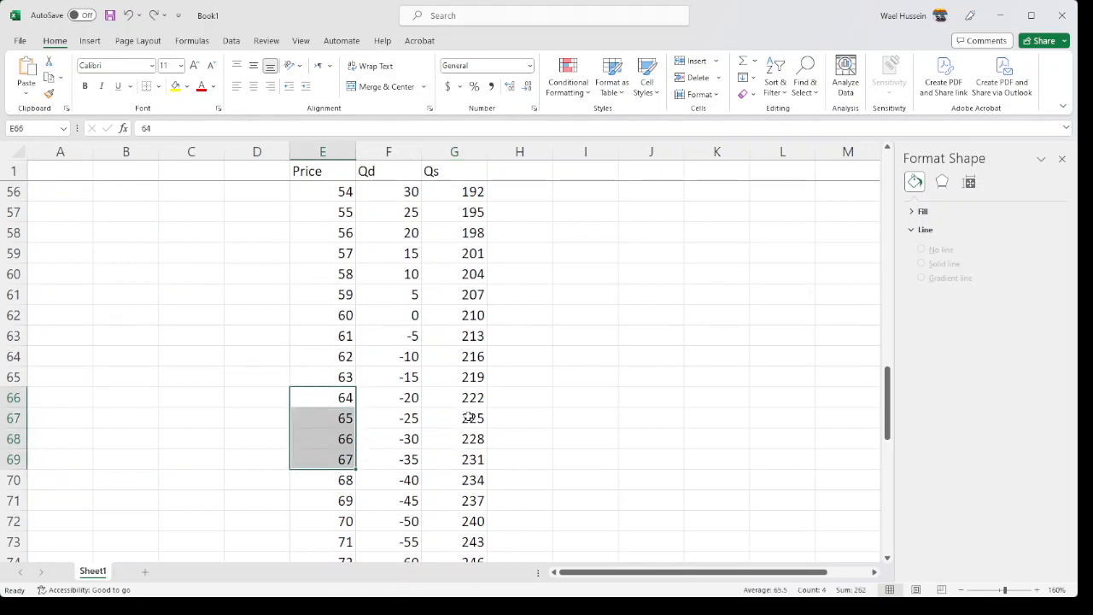
# Review the number-generation tasks in A11:A13 and the task of preparing the graphing columns in A15.
pyautogui.scroll(4, 474, 413)
pyautogui.scroll(14, 472, 416)
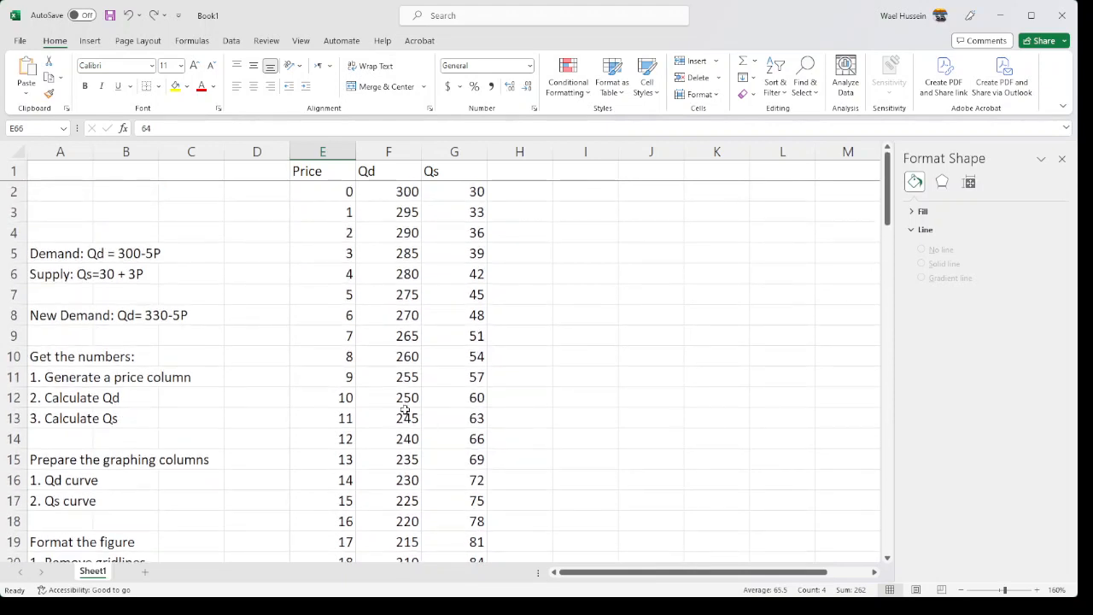
pyautogui.click(91, 384)
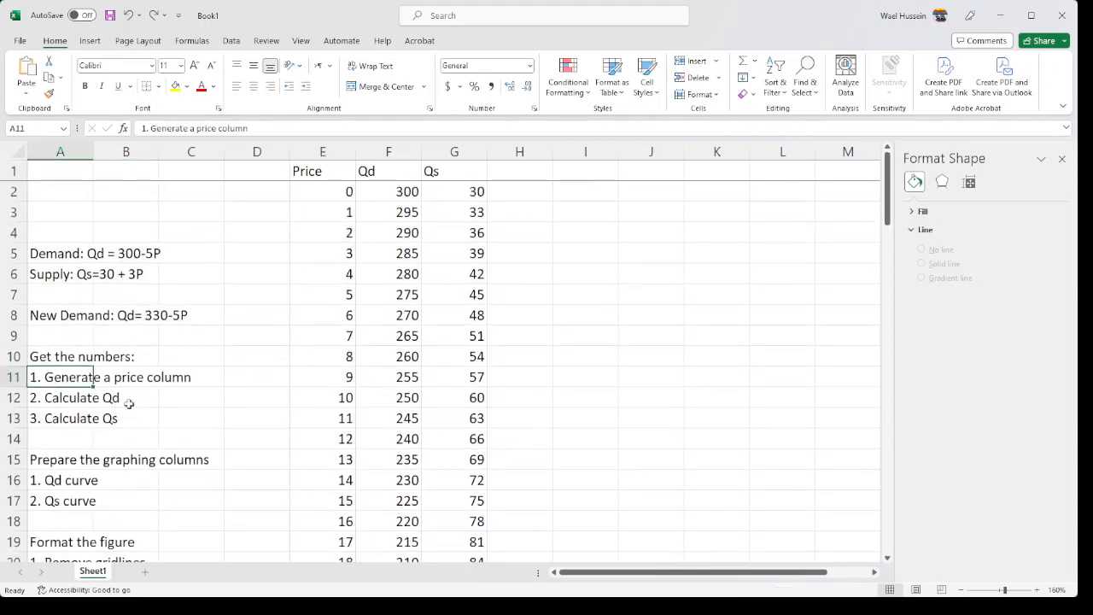
pyautogui.click(81, 398)
pyautogui.click(74, 418)
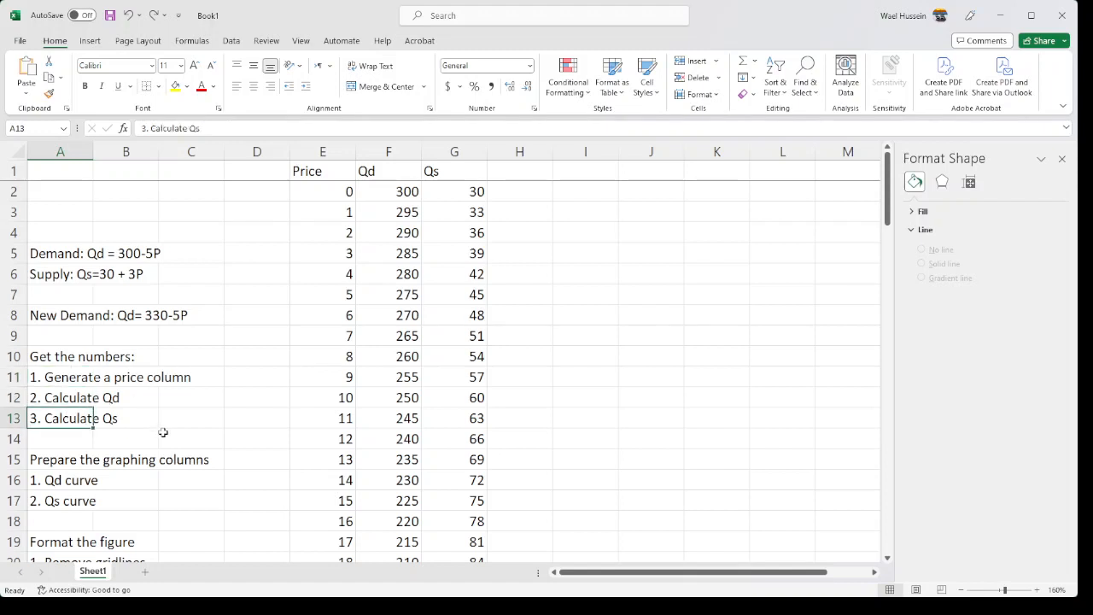
pyautogui.click(75, 466)
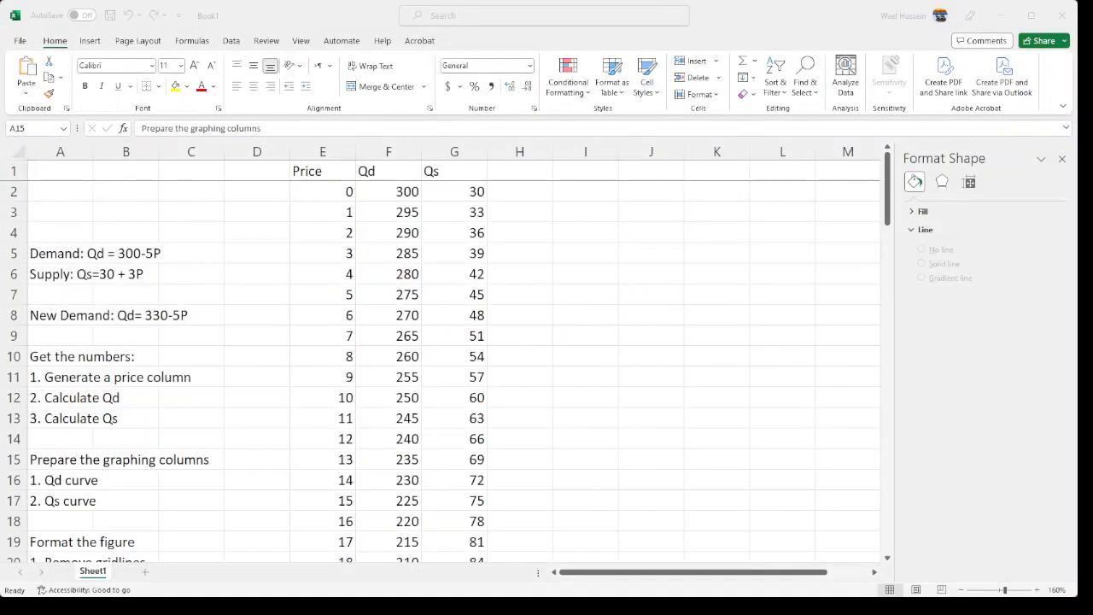
pyautogui.click(59, 460)
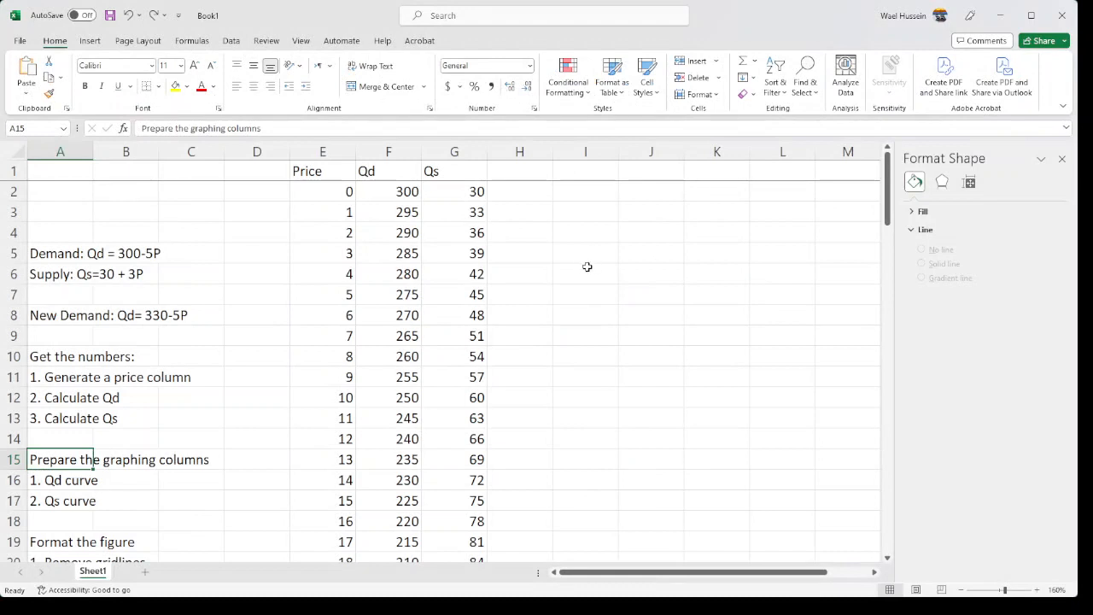
pyautogui.click(600, 167)
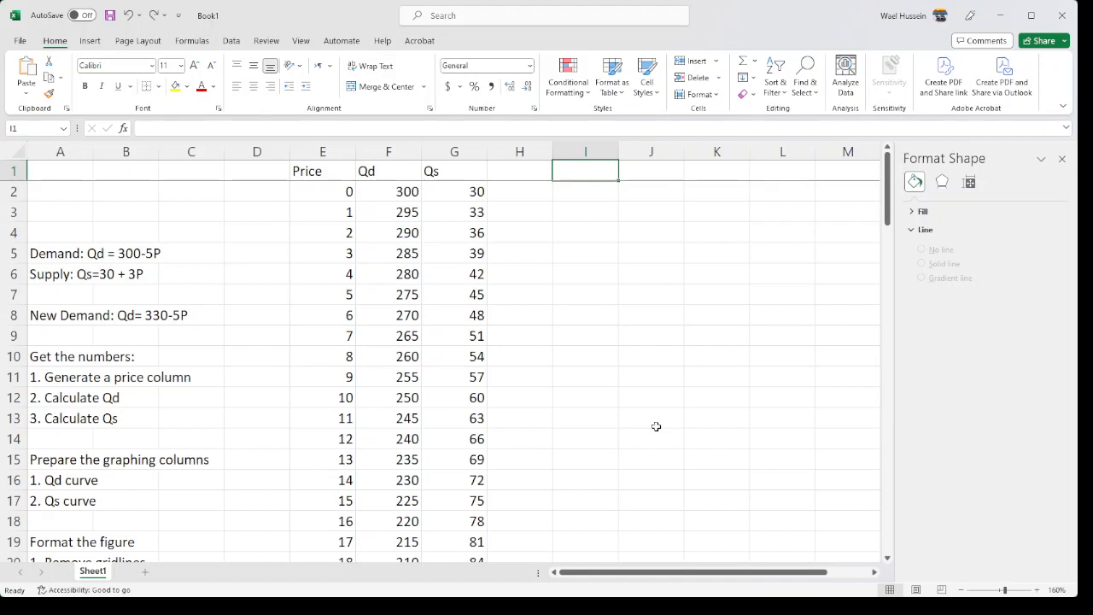
pyautogui.write('Qd')
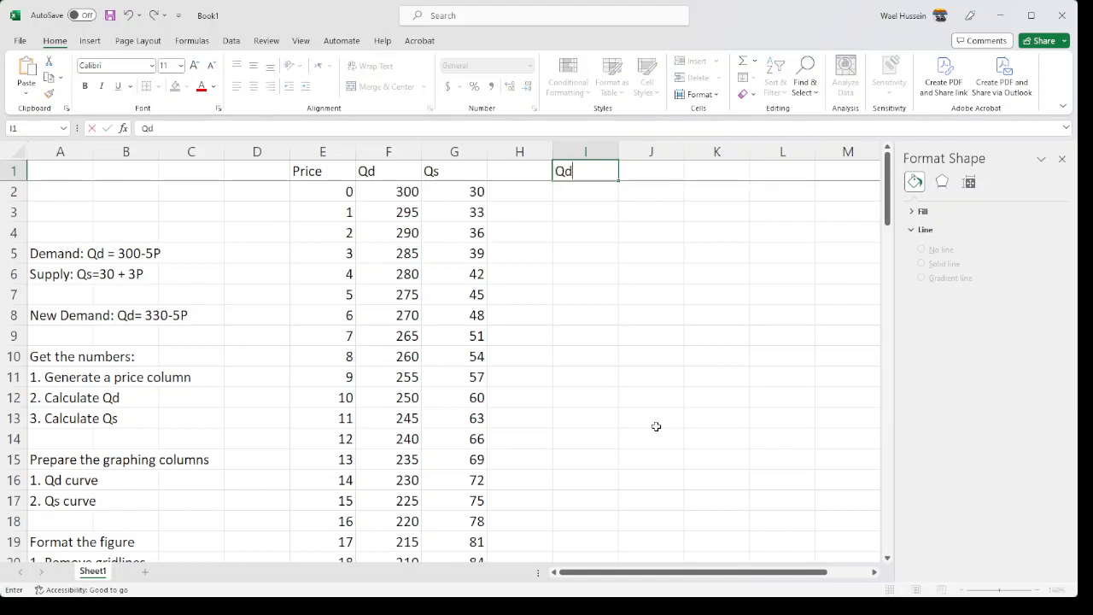
pyautogui.press('BackSpace')
pyautogui.press('BackSpace')
pyautogui.press('Escape')
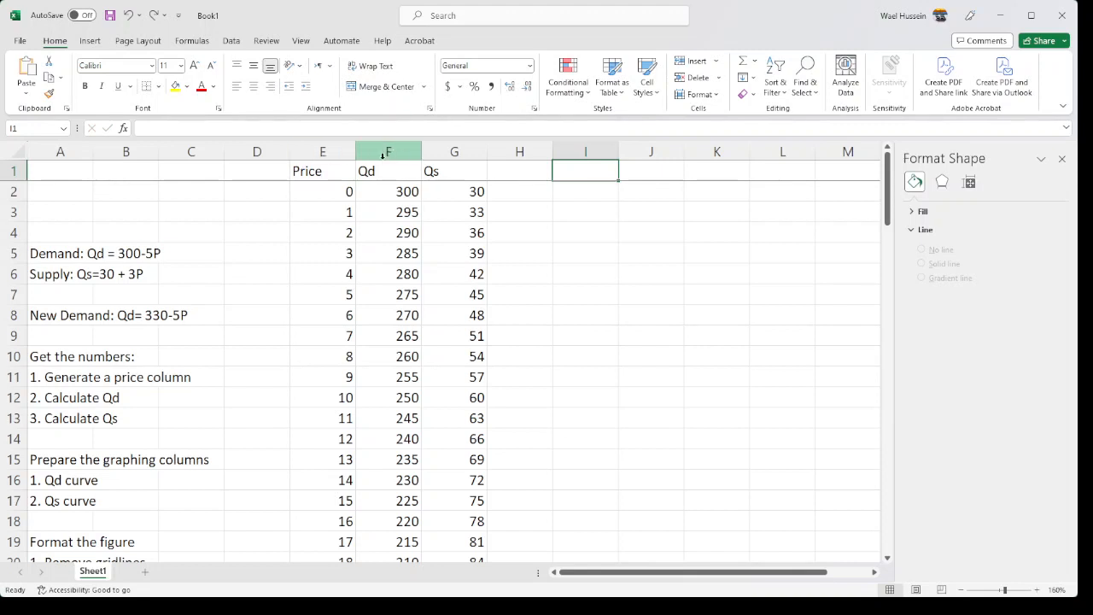
# Copy the whole Price column E into columns I and L.
pyautogui.click(328, 151)
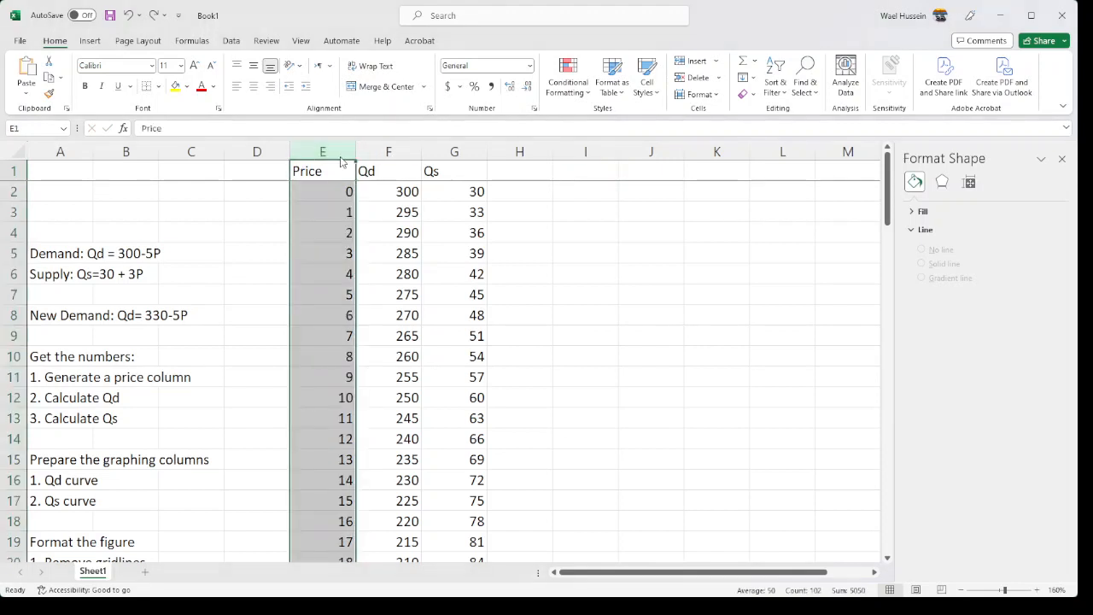
pyautogui.hotkey('ctrl', 'c')
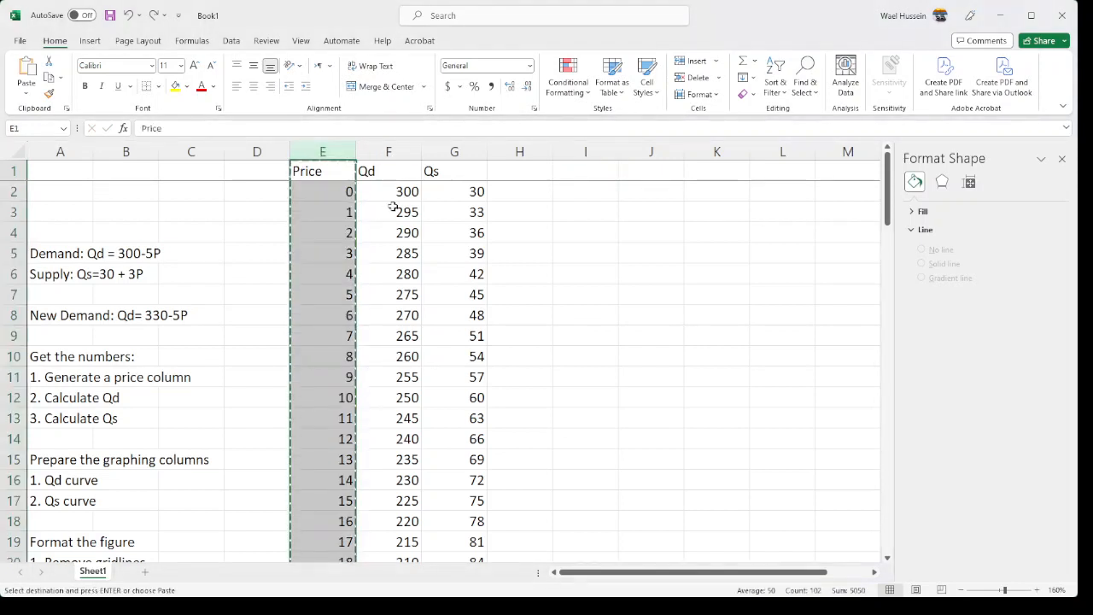
pyautogui.click(597, 152)
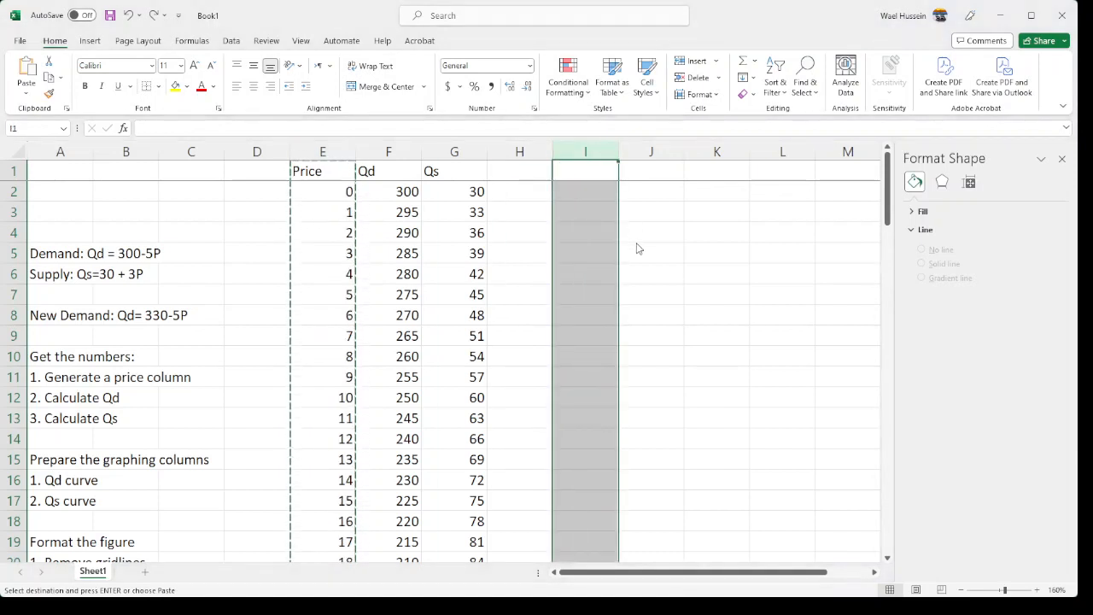
pyautogui.hotkey('ctrl', 'v')
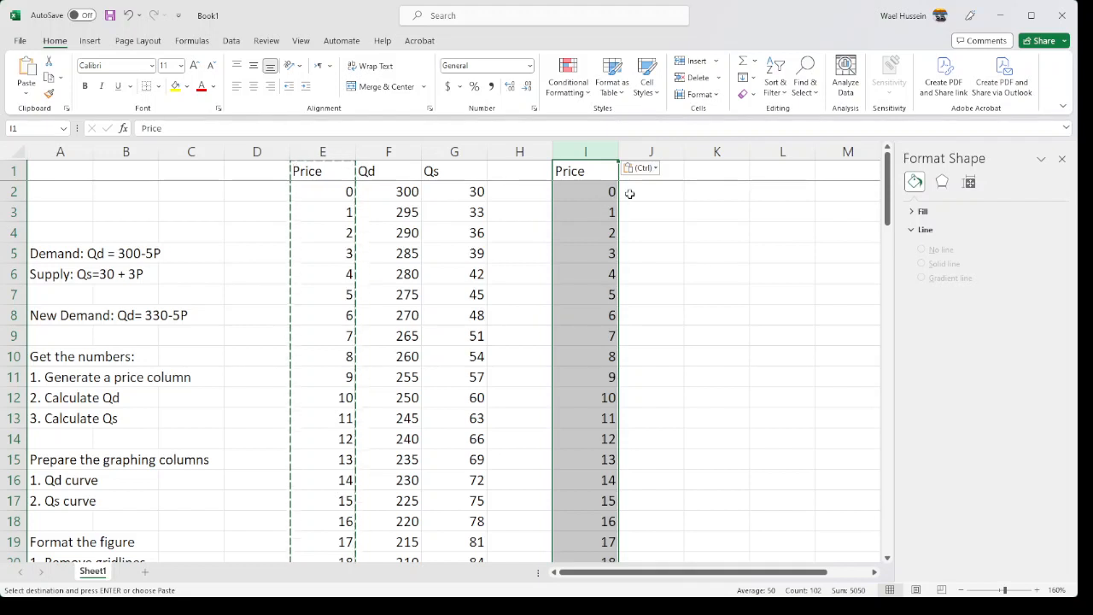
pyautogui.click(782, 151)
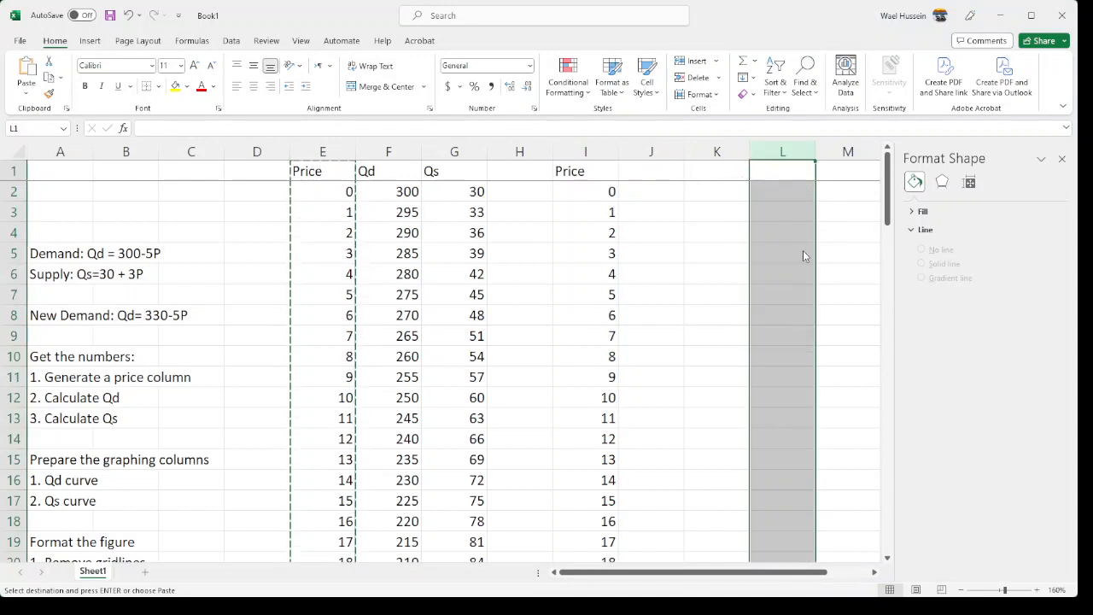
pyautogui.hotkey('ctrl', 'v')
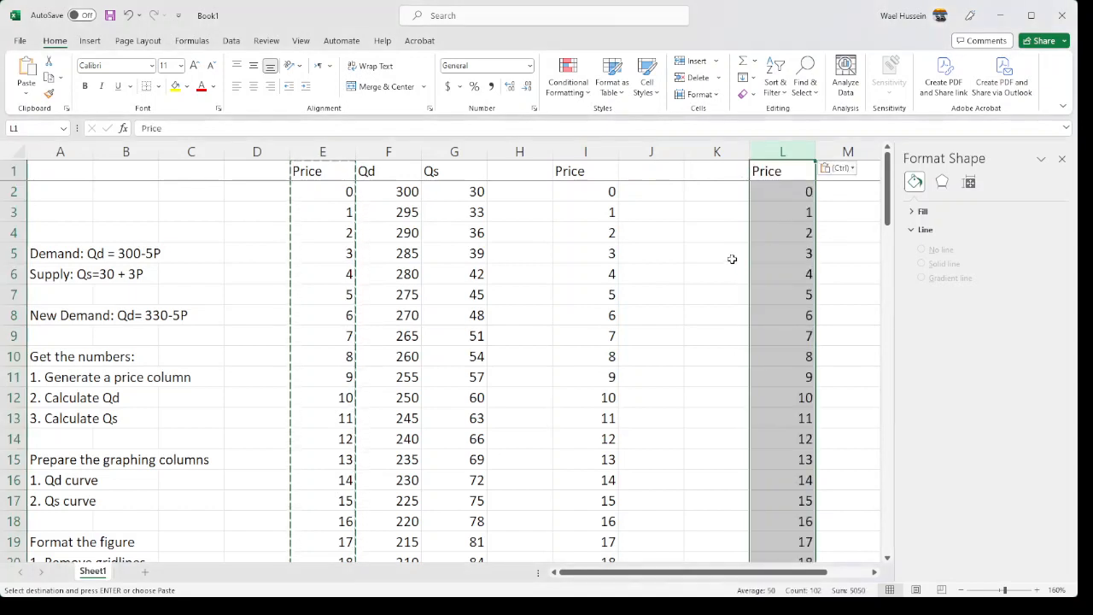
# Copy the Qd column F into column J as values only and compare J3 with the formula in F3.
pyautogui.click(378, 150)
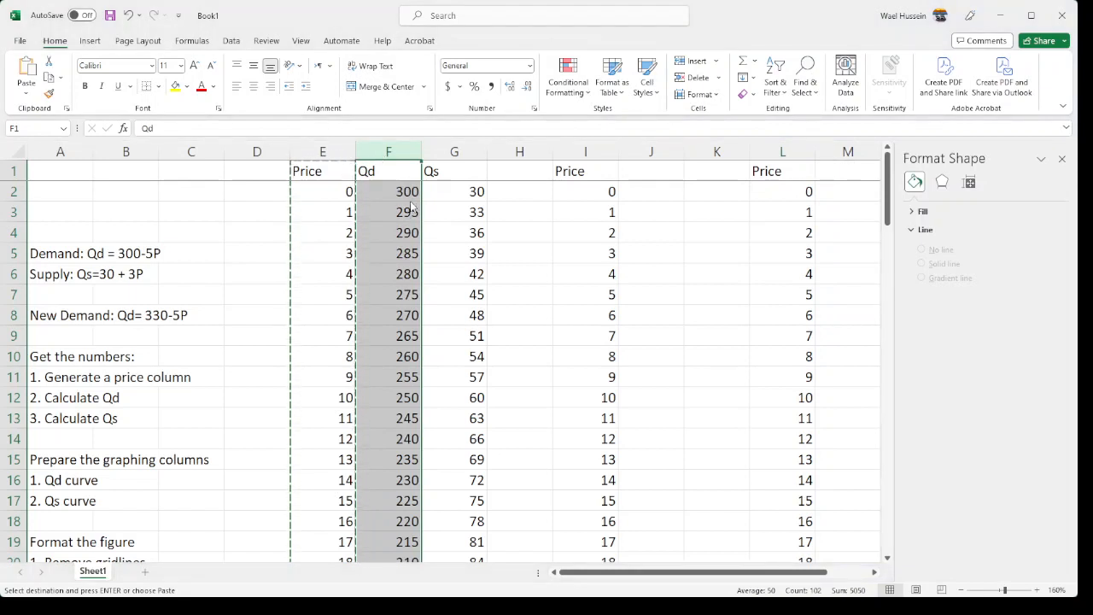
pyautogui.hotkey('ctrl', 'c')
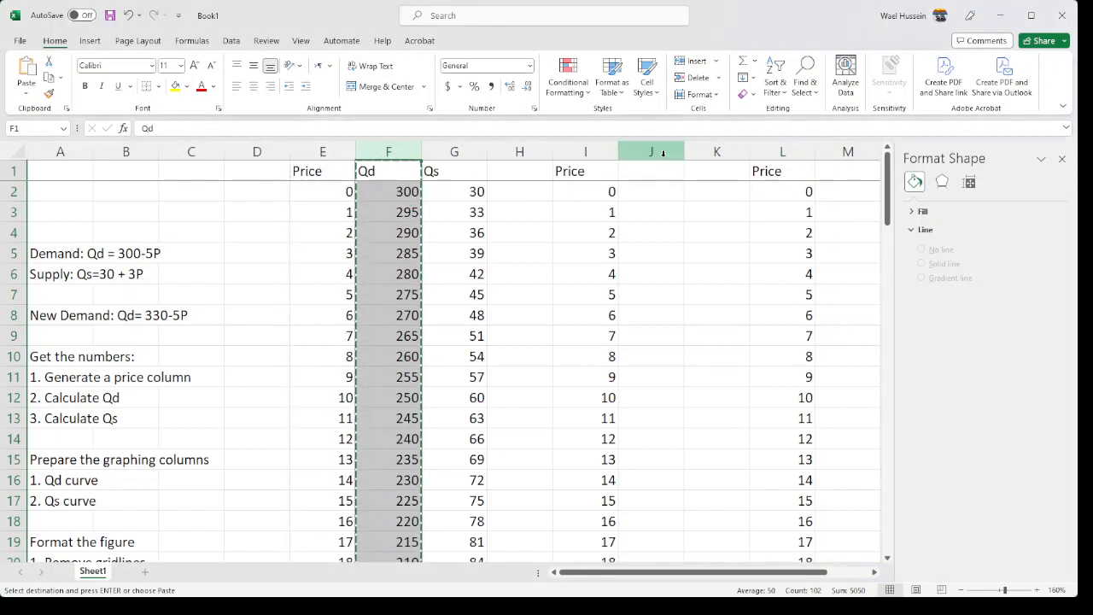
pyautogui.click(663, 153)
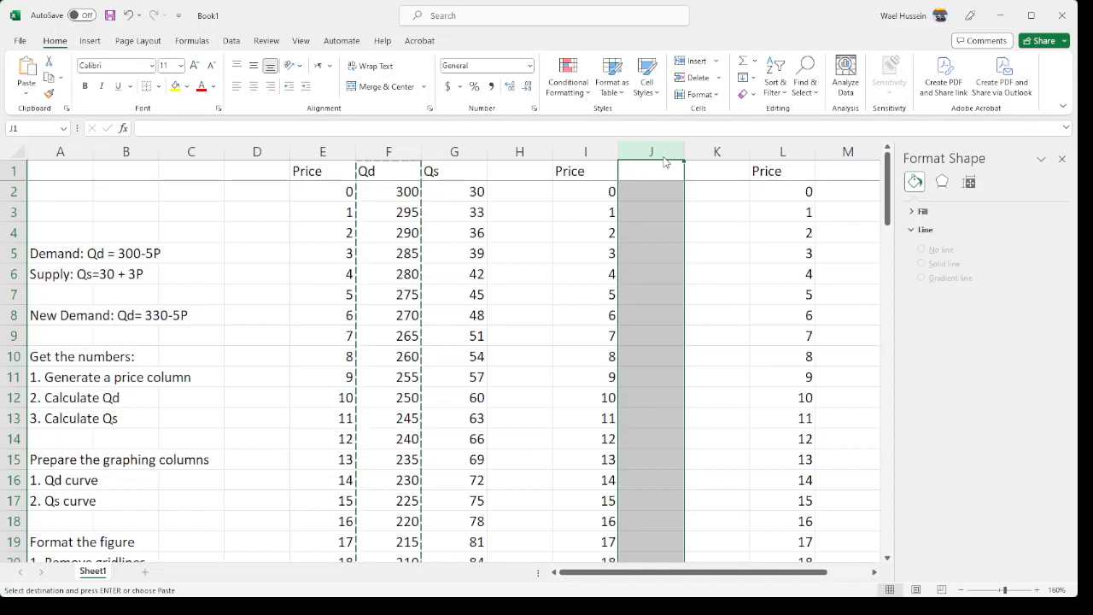
pyautogui.hotkey('ctrl', 'v')
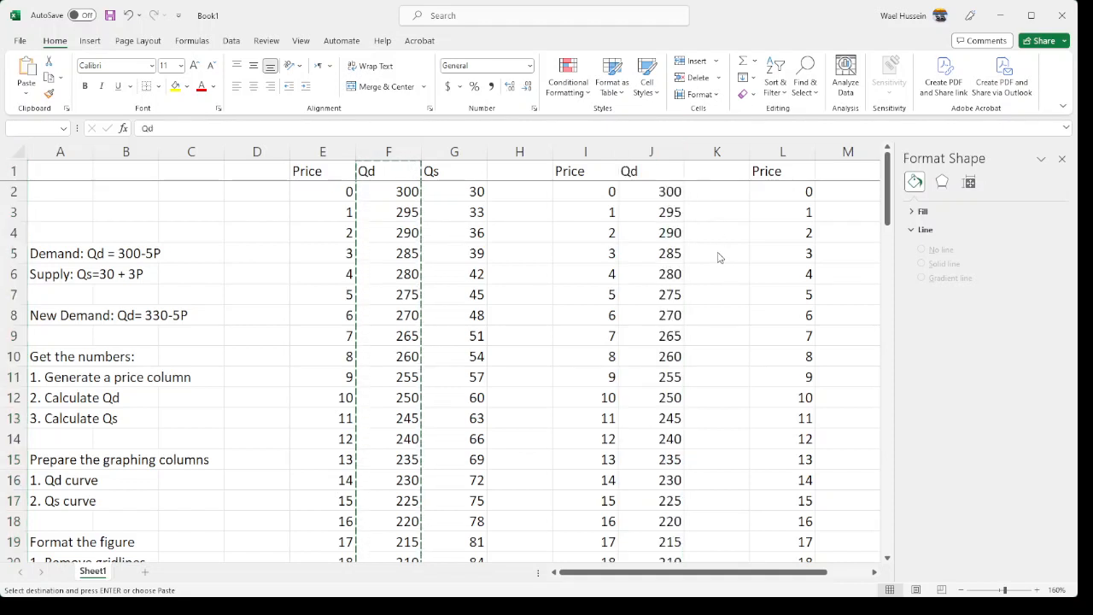
pyautogui.click(718, 254)
pyautogui.click(642, 211)
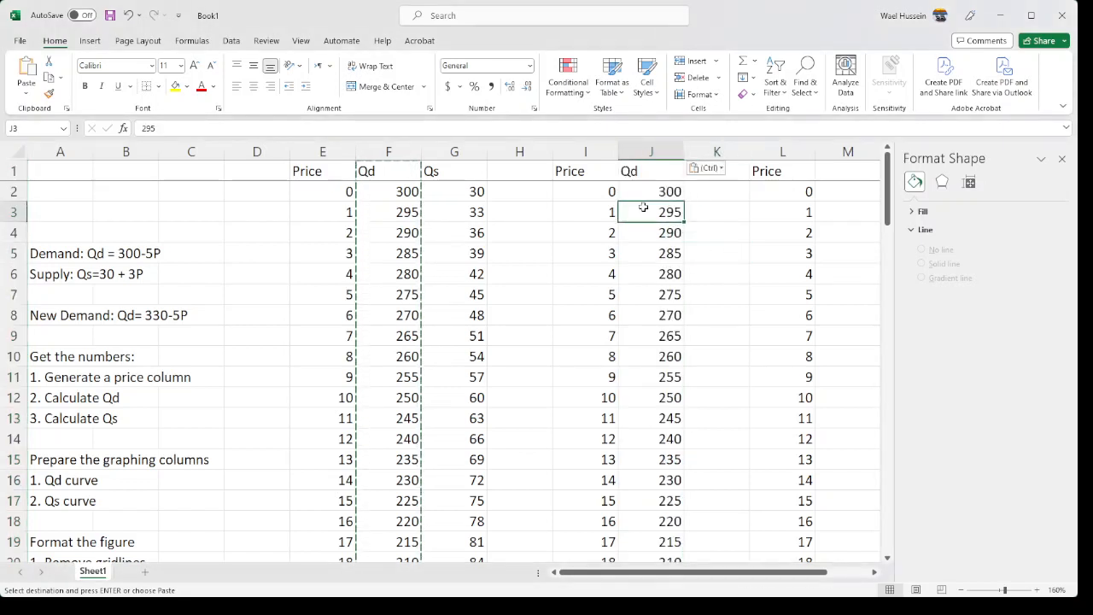
pyautogui.click(385, 211)
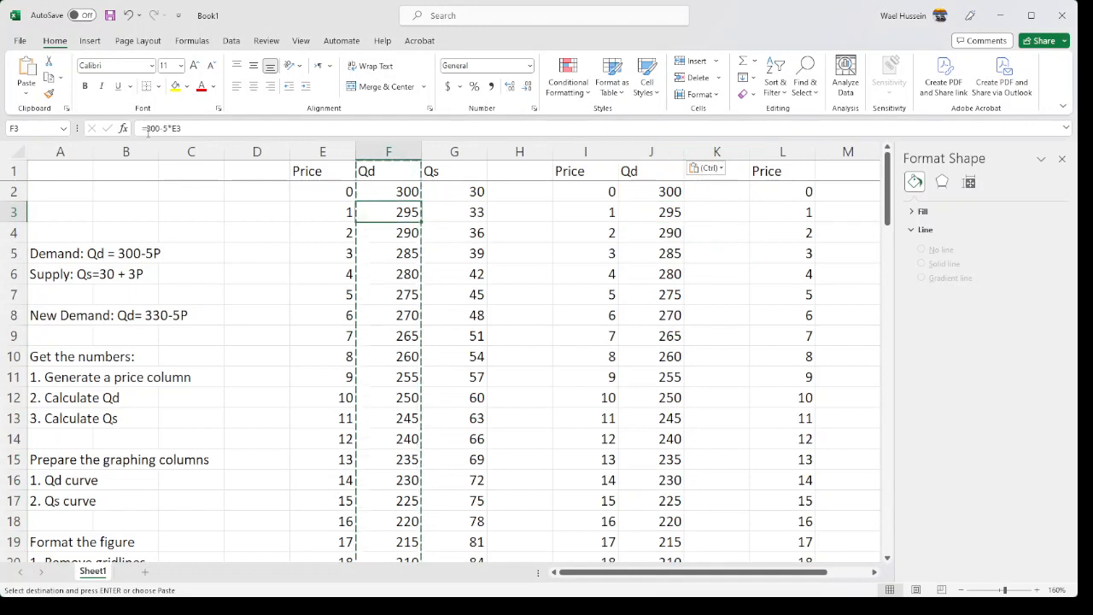
pyautogui.click(671, 213)
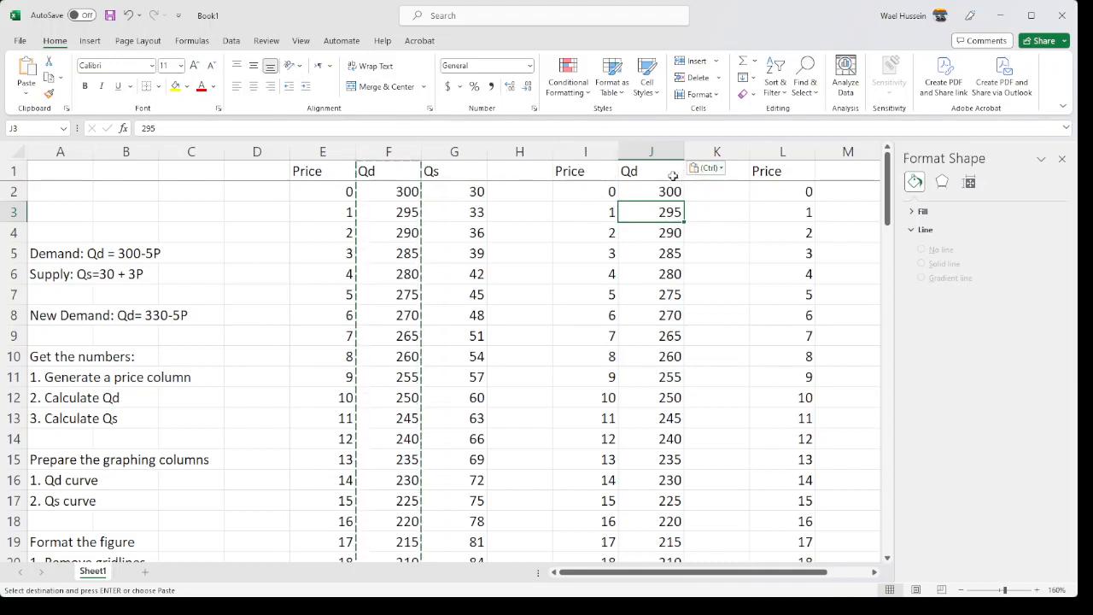
# Insert a blank column at K and paste the Qs column G as values only into column L, beside its Price column.
pyautogui.click(705, 151)
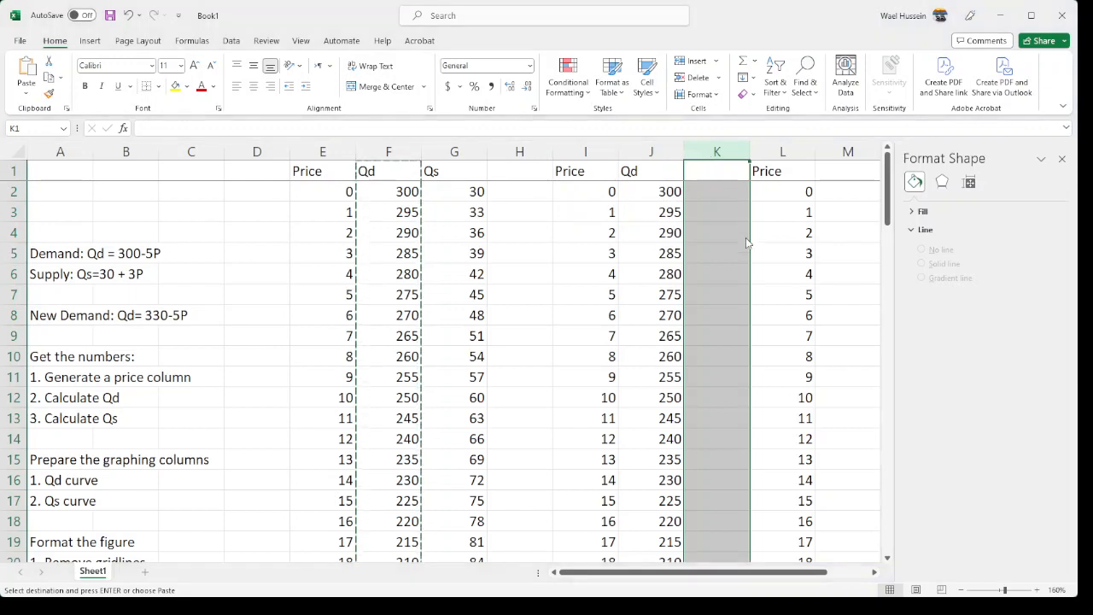
pyautogui.hotkey('ctrl', '+')
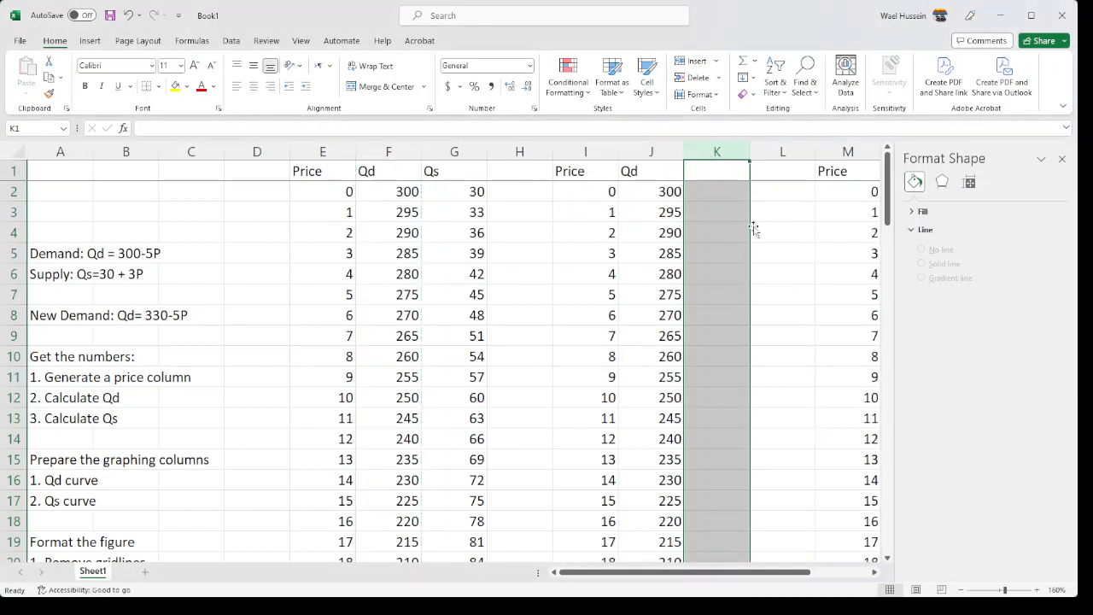
pyautogui.click(449, 158)
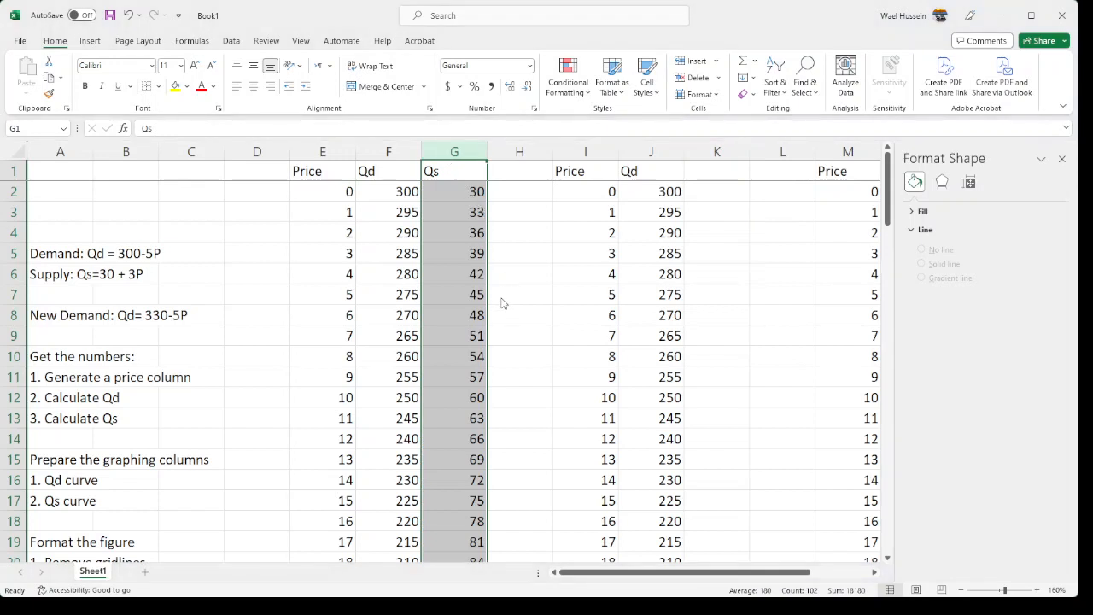
pyautogui.hotkey('ctrl', 'c')
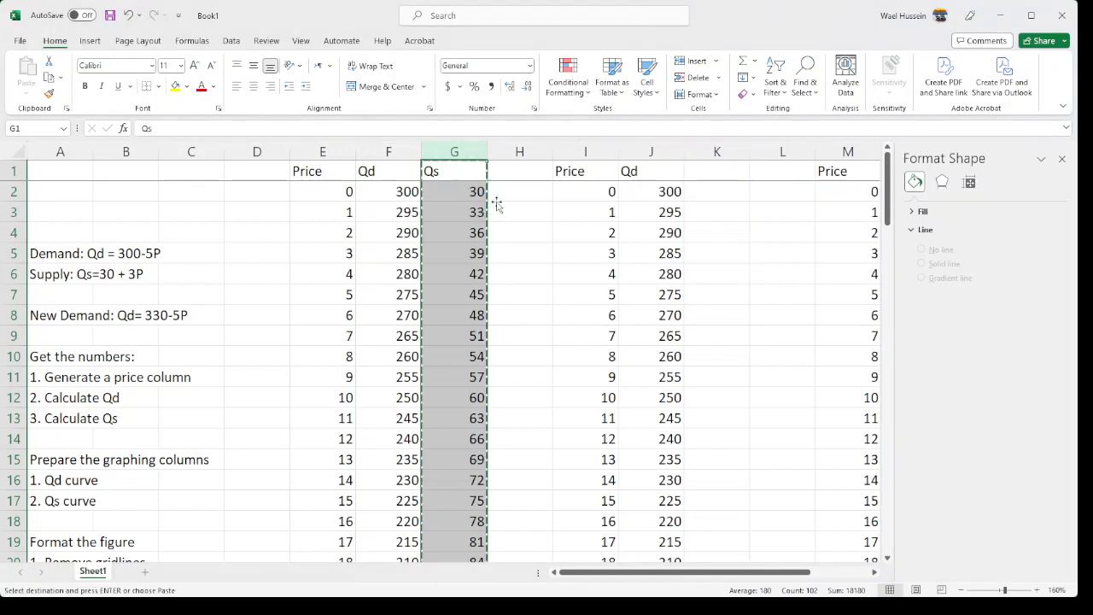
pyautogui.click(782, 152)
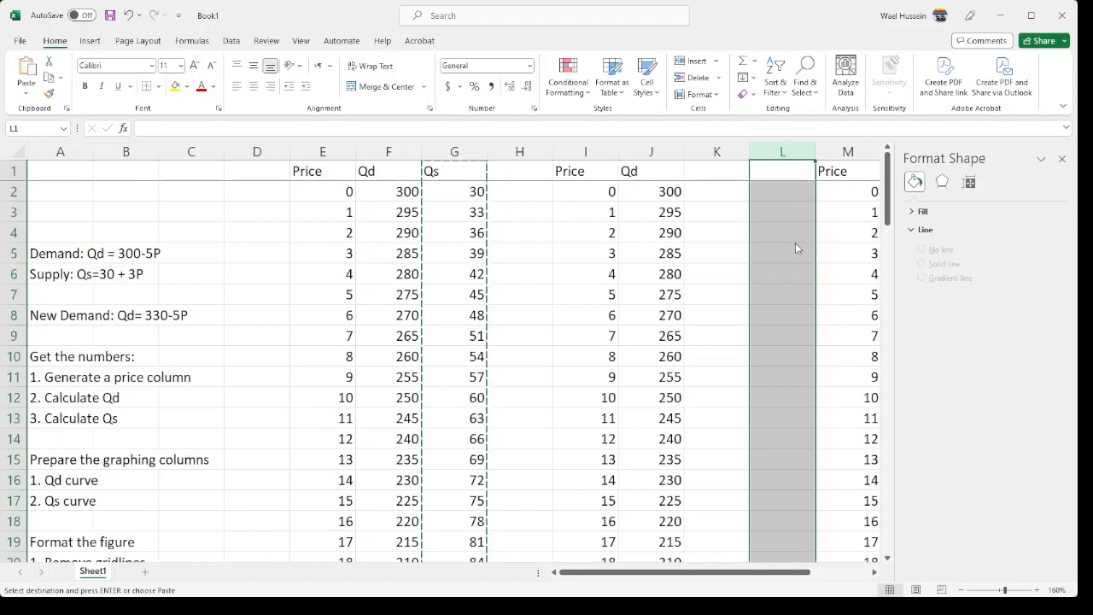
pyautogui.hotkey('ctrl', 'v')
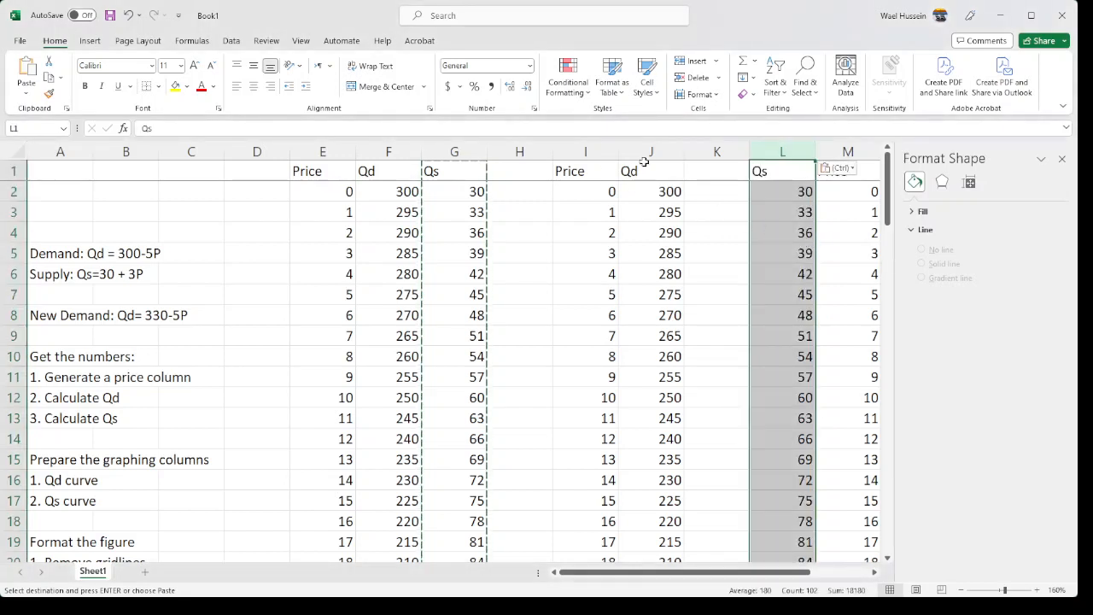
# Insert a blank column at H and move the pasted Qd values from column K to column I, ahead of Price.
pyautogui.click(529, 151)
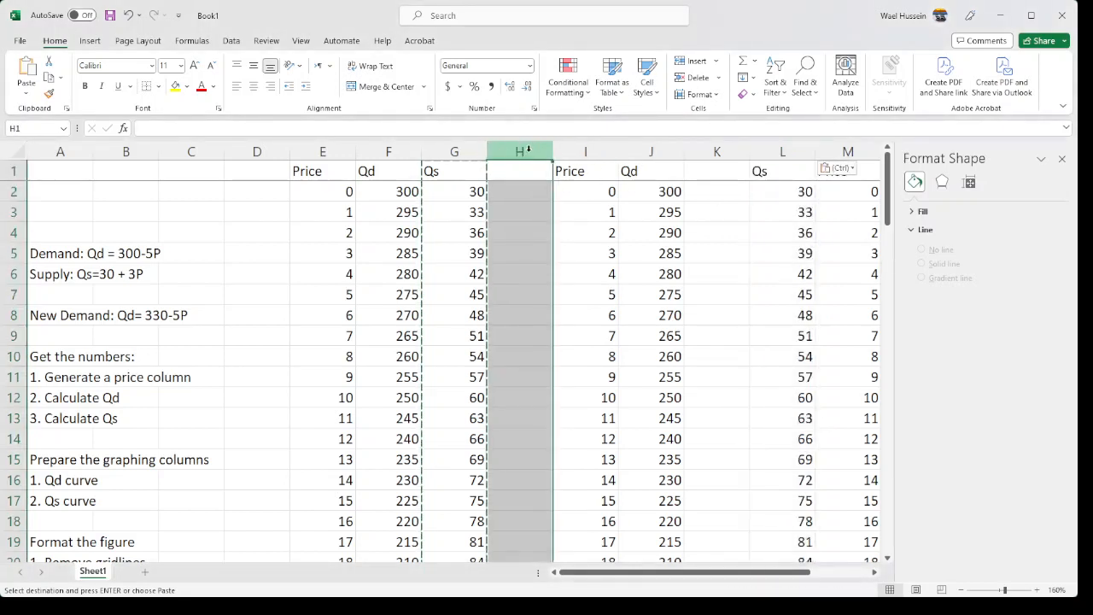
pyautogui.press('Escape')
pyautogui.hotkey('ctrl', 'shift', '+')
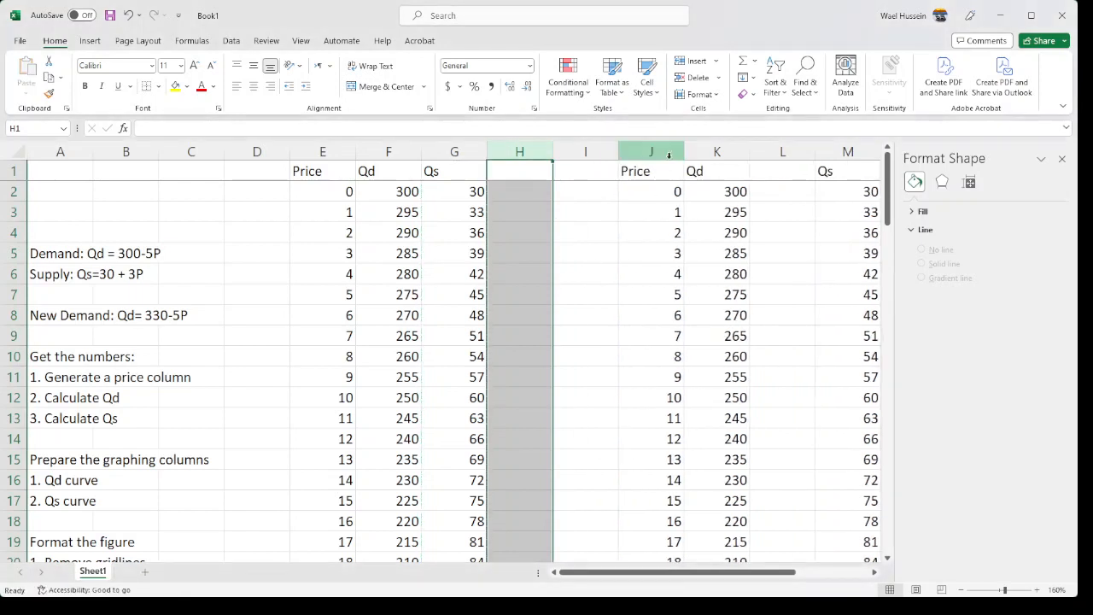
pyautogui.click(704, 151)
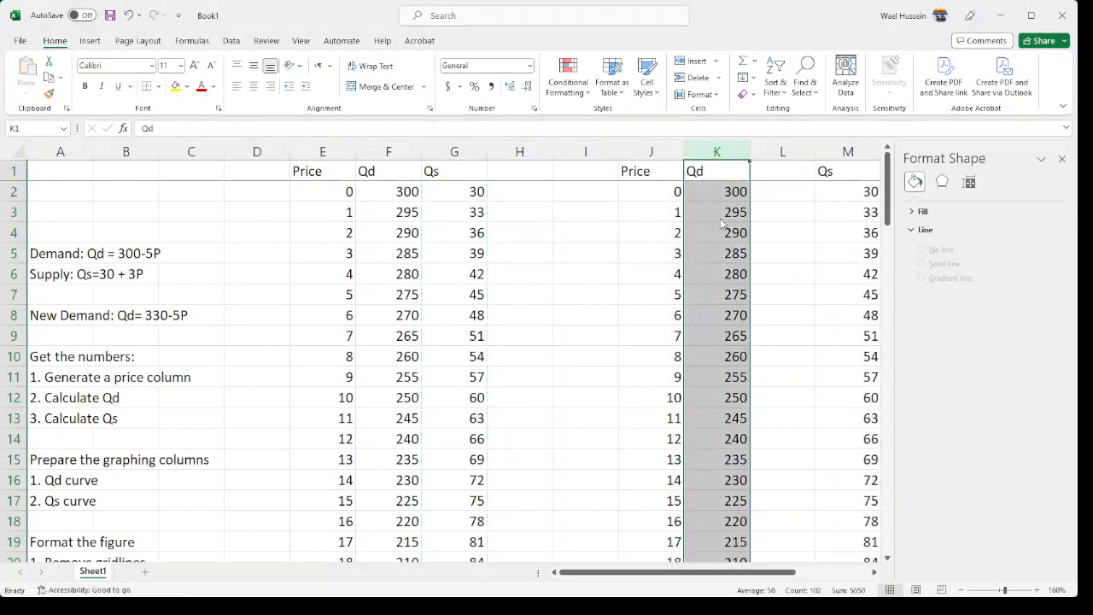
pyautogui.hotkey('ctrl', 'c')
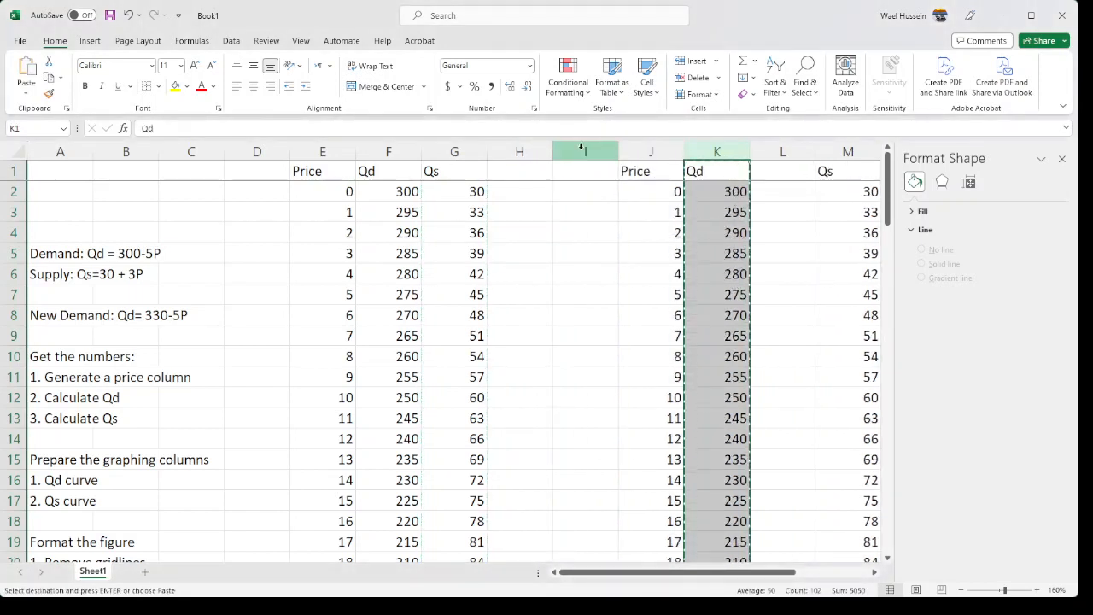
pyautogui.click(584, 151)
pyautogui.press('Return')
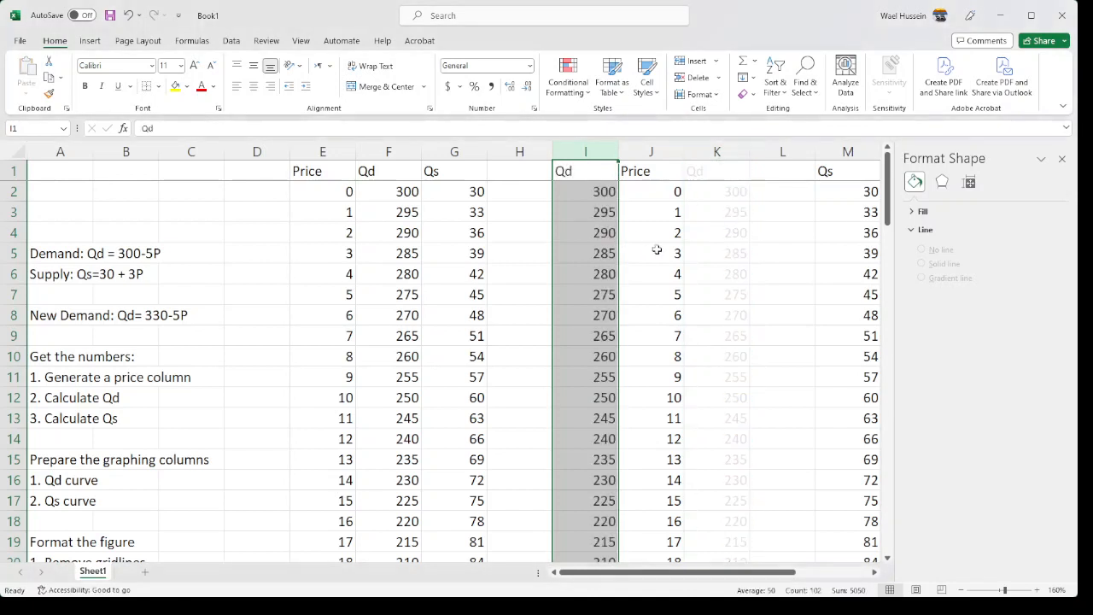
pyautogui.click(649, 227)
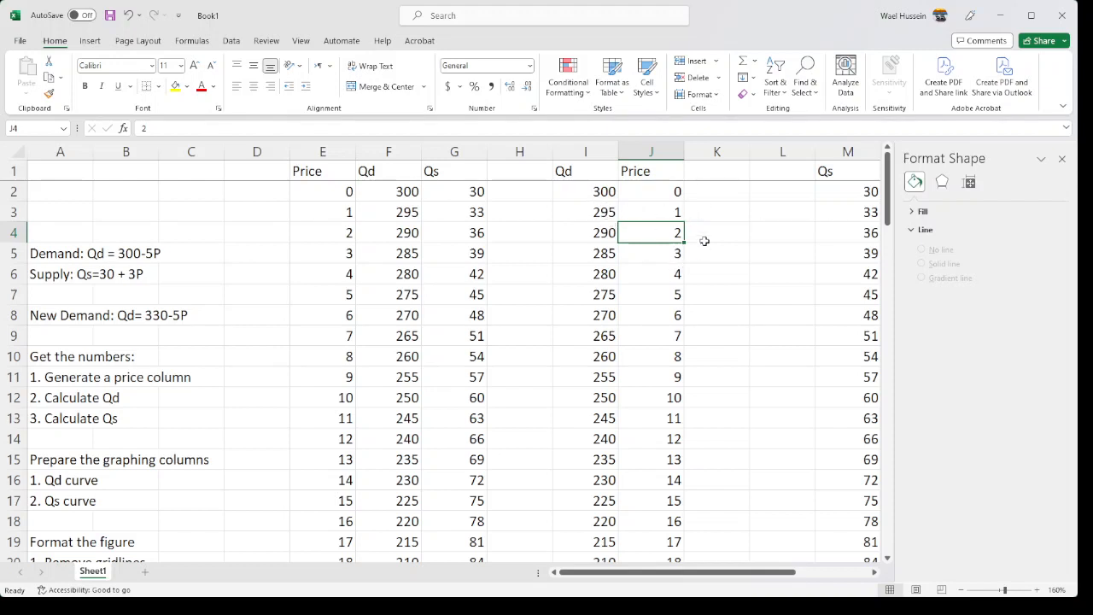
# Check the Qd and Price pair in columns I:J and the Qs and Price pair in columns M:N.
pyautogui.moveTo(714, 577); pyautogui.dragTo(773, 579)
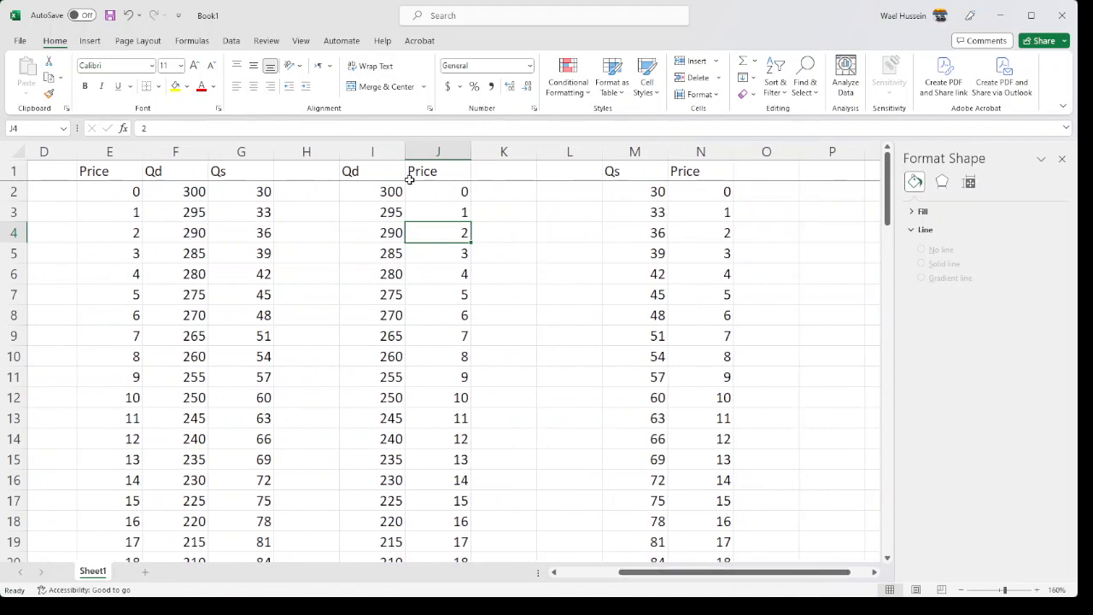
pyautogui.moveTo(378, 152); pyautogui.dragTo(430, 152)
pyautogui.moveTo(636, 151); pyautogui.dragTo(720, 147)
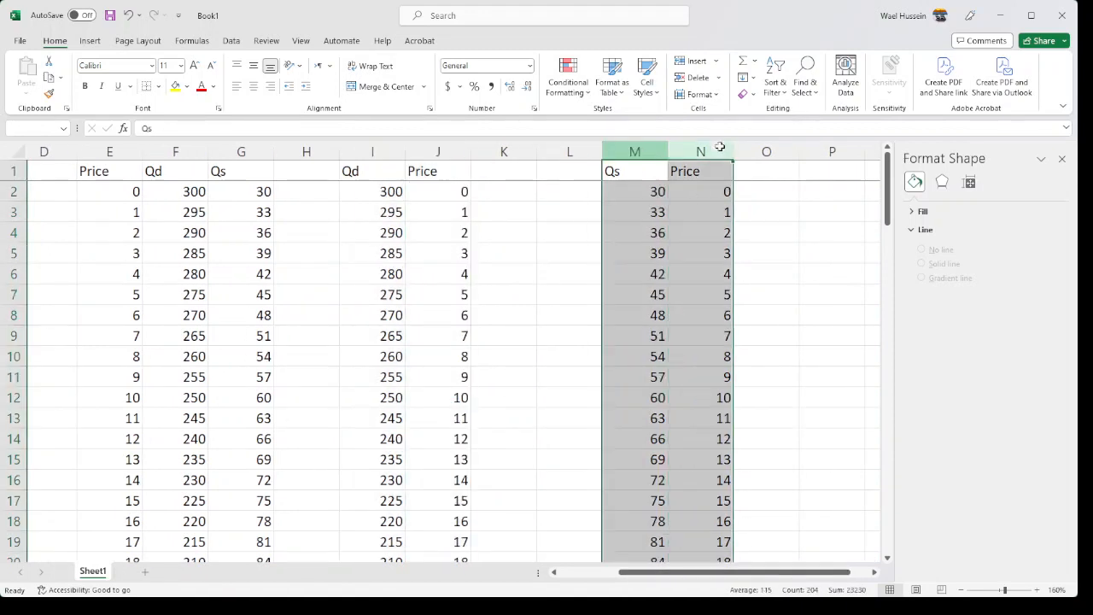
# Delete columns D through G, which hold the original Price, Qd and Qs calculations.
pyautogui.click(415, 196)
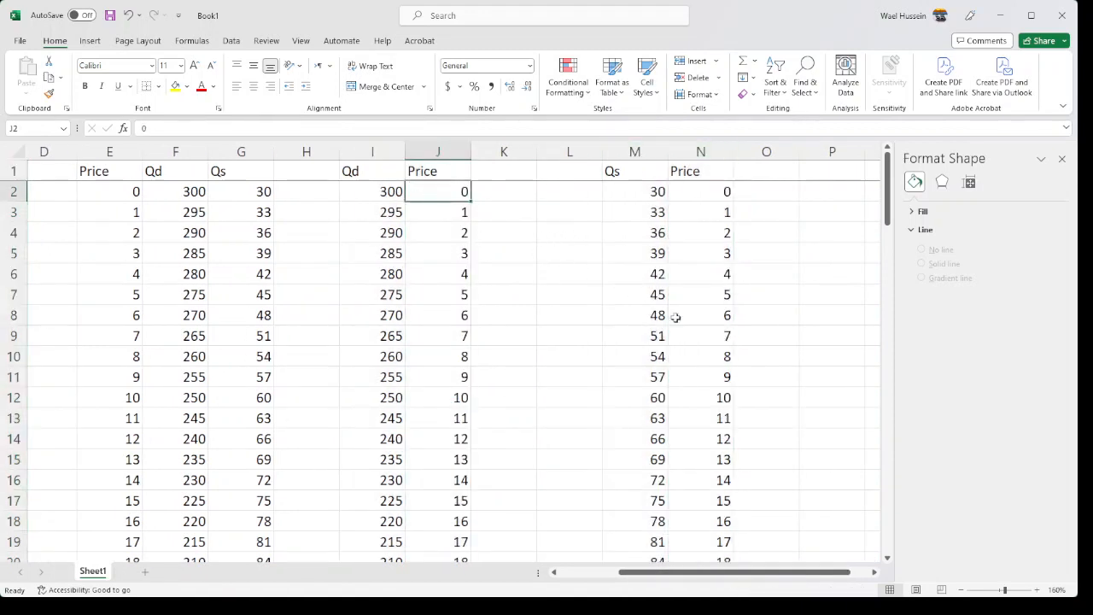
pyautogui.hotkey('alt', 'Tab')
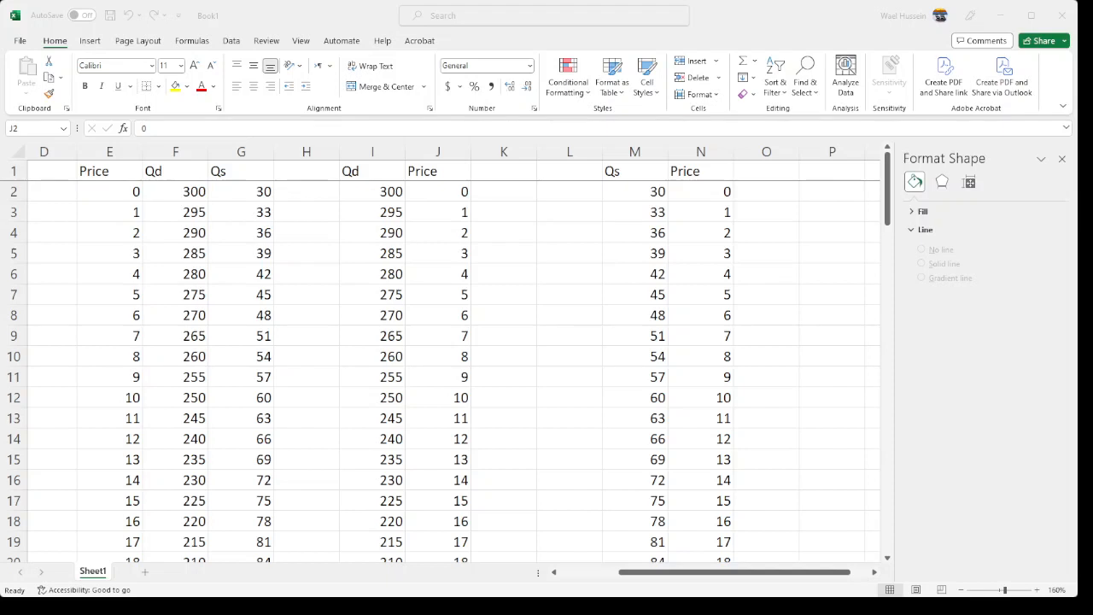
pyautogui.moveTo(373, 151); pyautogui.dragTo(700, 154)
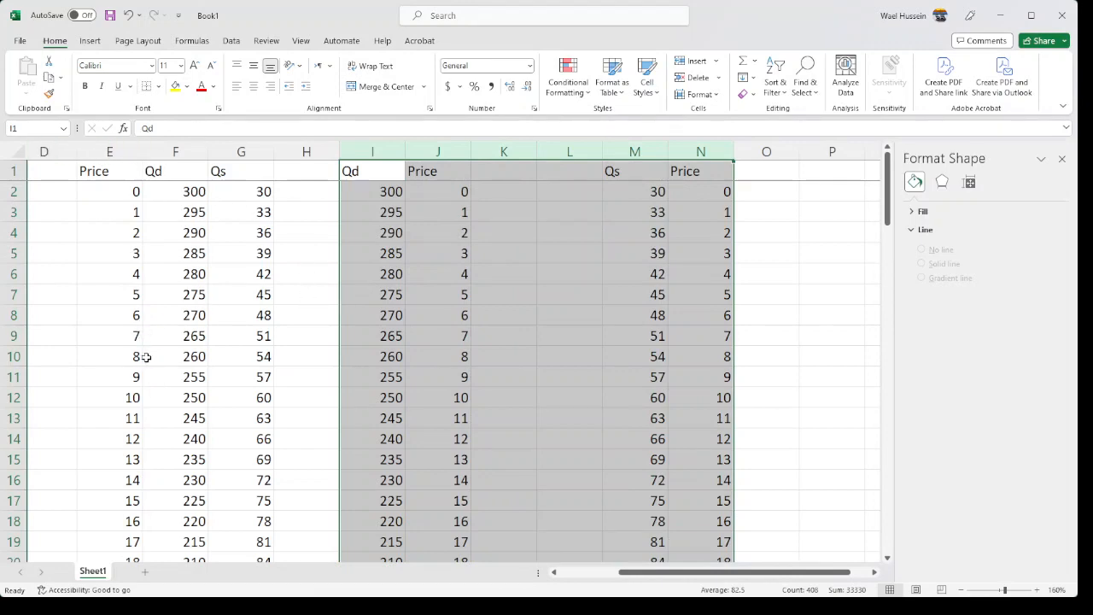
pyautogui.scroll(-3, 147, 356)
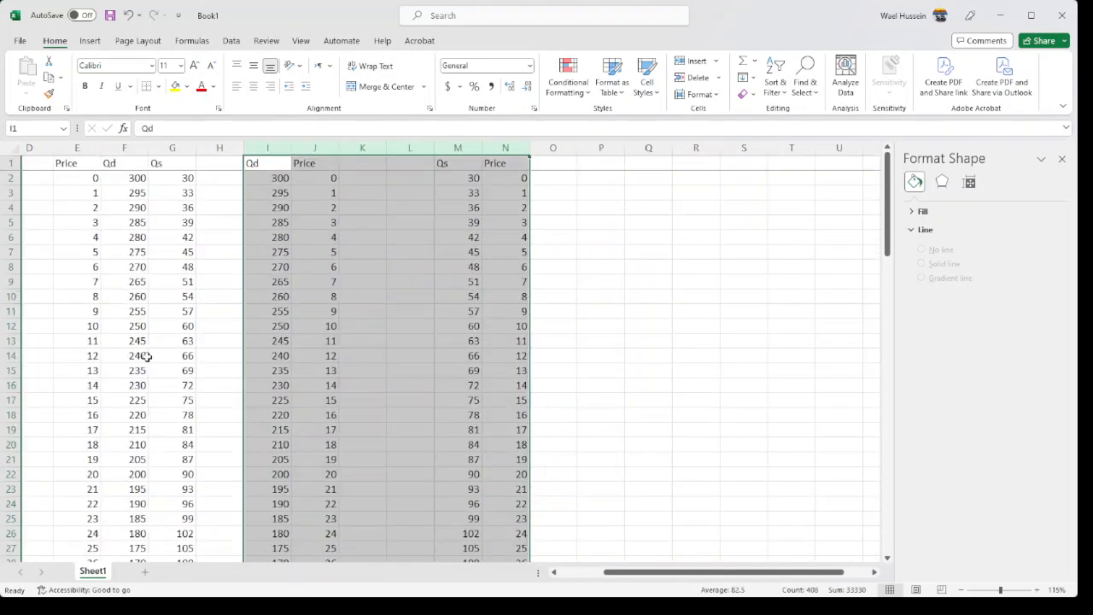
pyautogui.click(571, 574)
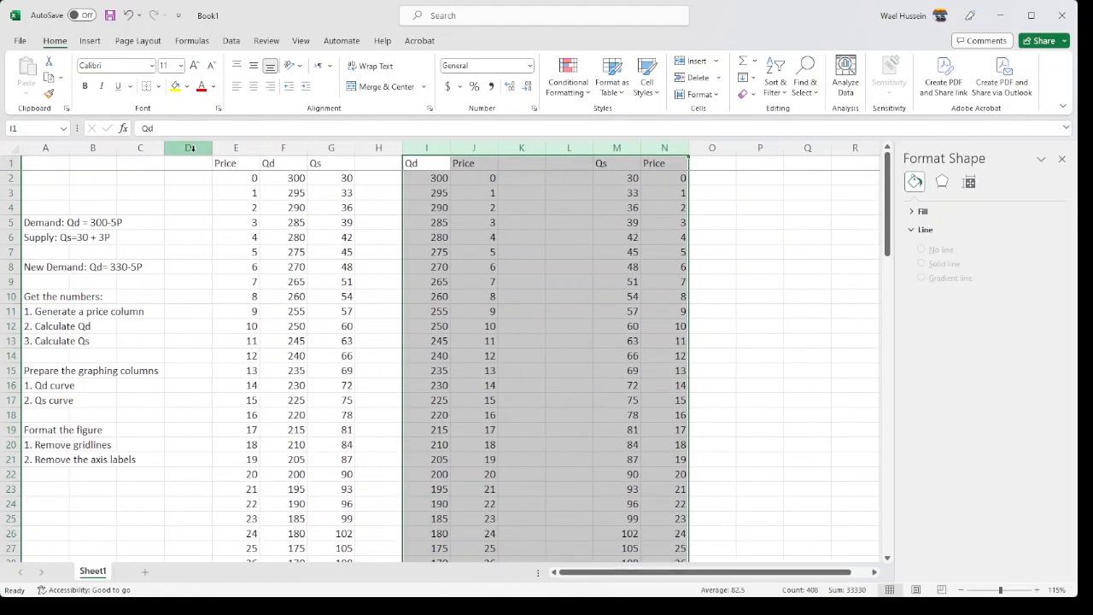
pyautogui.moveTo(188, 148); pyautogui.dragTo(327, 151)
pyautogui.rightClick(326, 152)
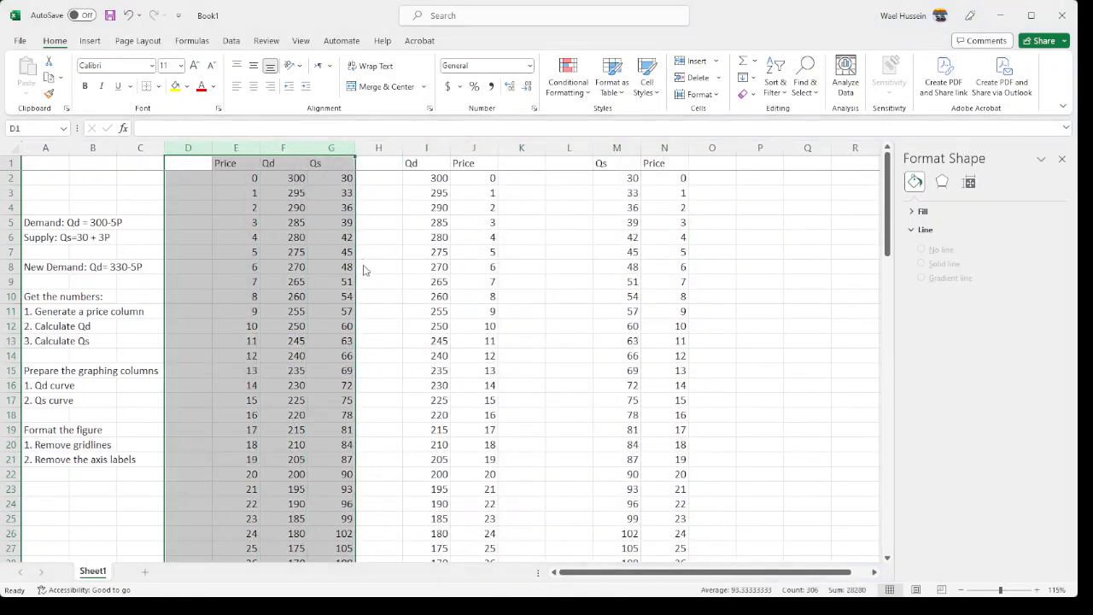
pyautogui.click(190, 196)
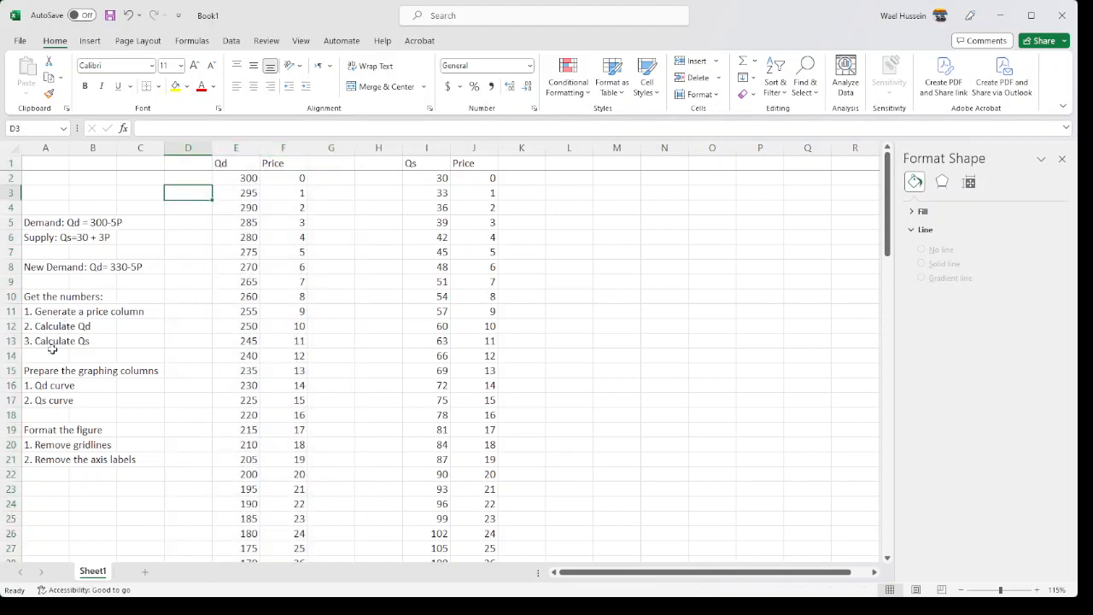
pyautogui.click(46, 374)
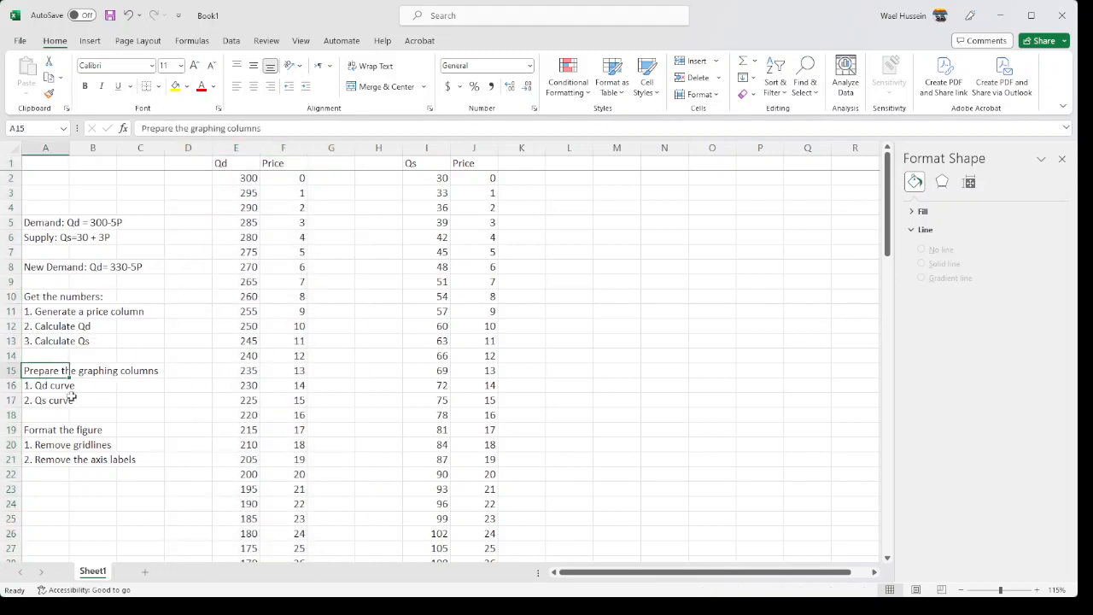
pyautogui.click(44, 431)
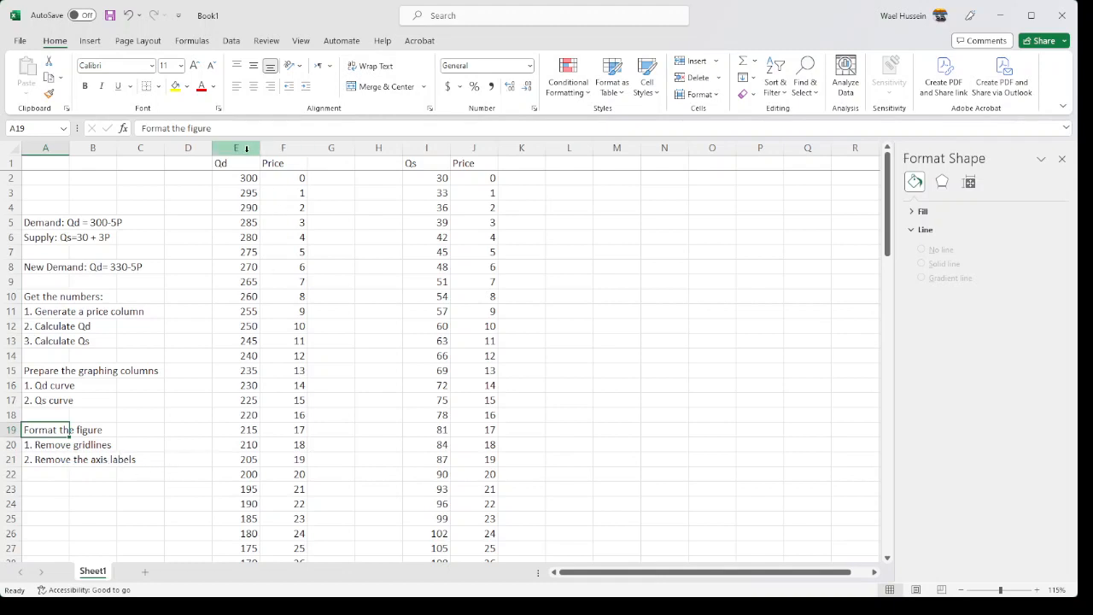
pyautogui.moveTo(247, 148); pyautogui.dragTo(286, 149)
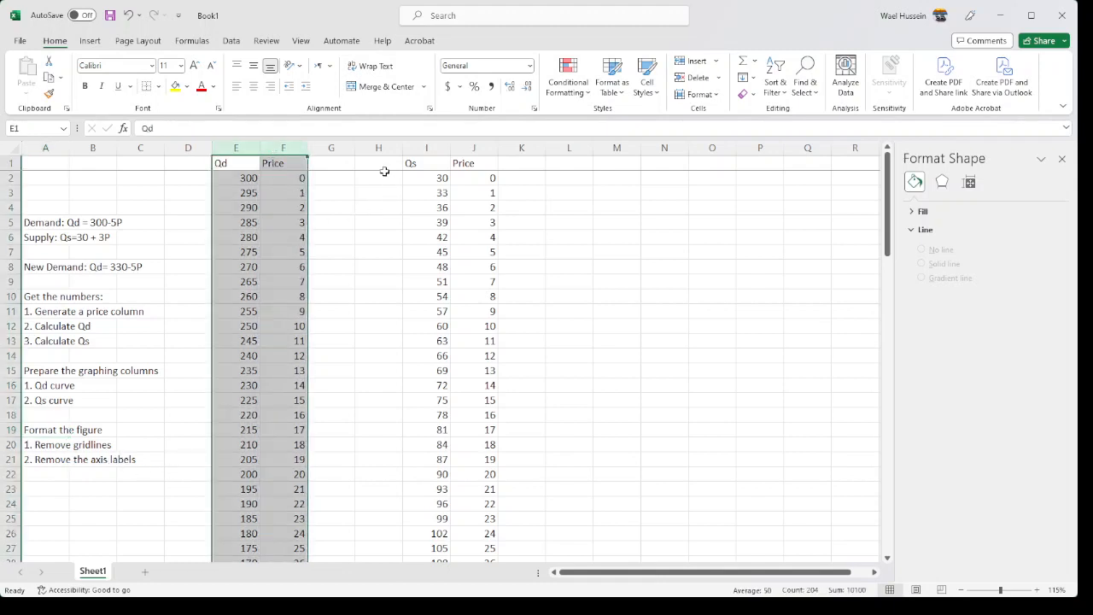
pyautogui.click(92, 43)
pyautogui.click(437, 77)
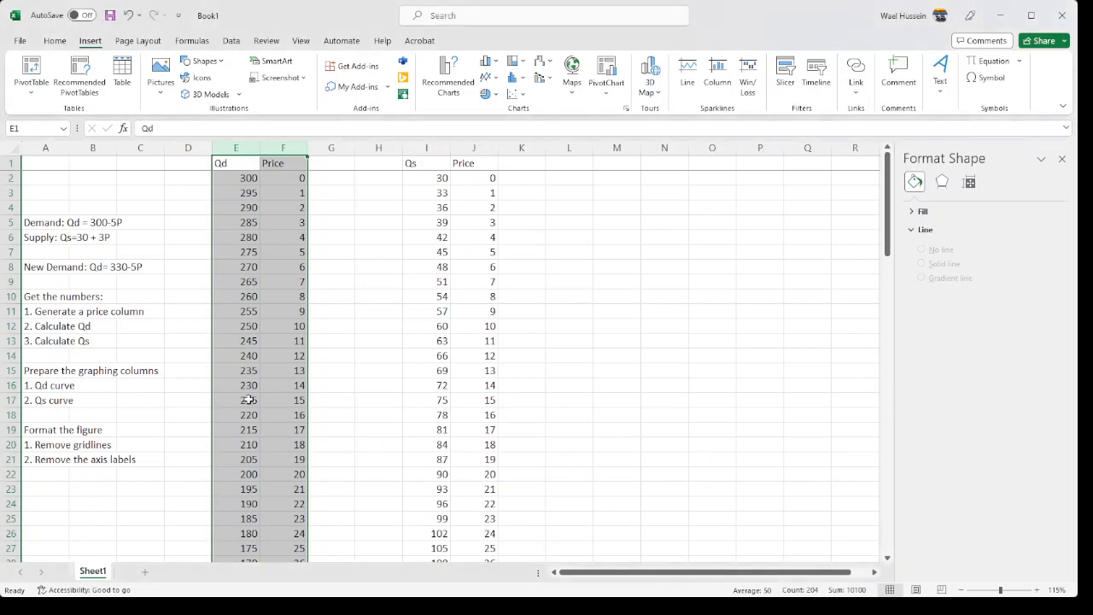
# Delete the negative Qd values and their matching prices in E63:F102.
pyautogui.scroll(-11, 256, 396)
pyautogui.scroll(2, 272, 396)
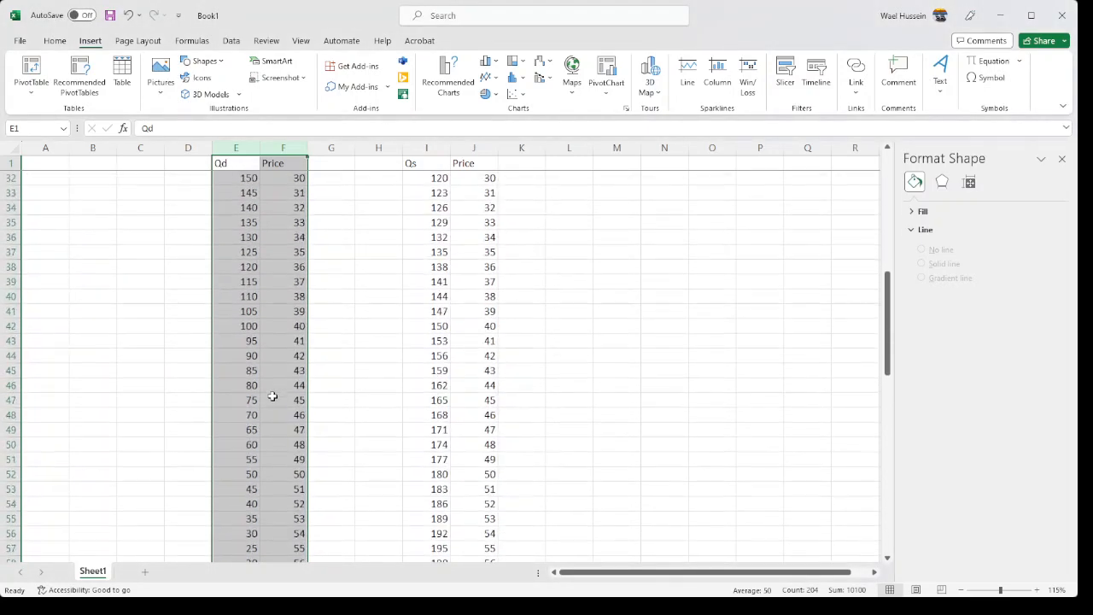
pyautogui.scroll(-3, 274, 398)
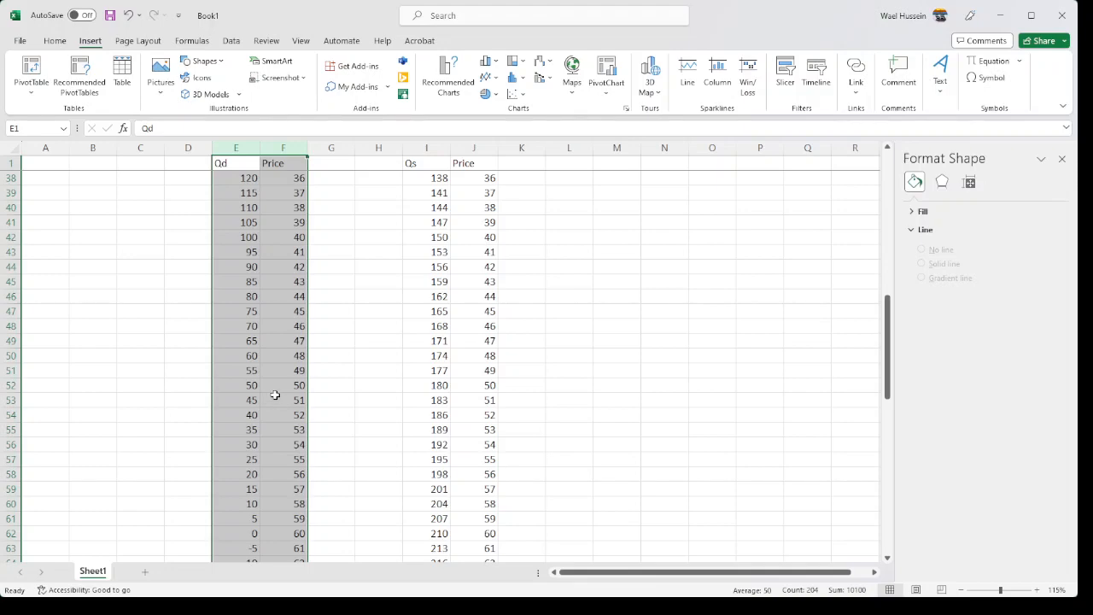
pyautogui.scroll(-2, 275, 395)
pyautogui.scroll(-2, 273, 393)
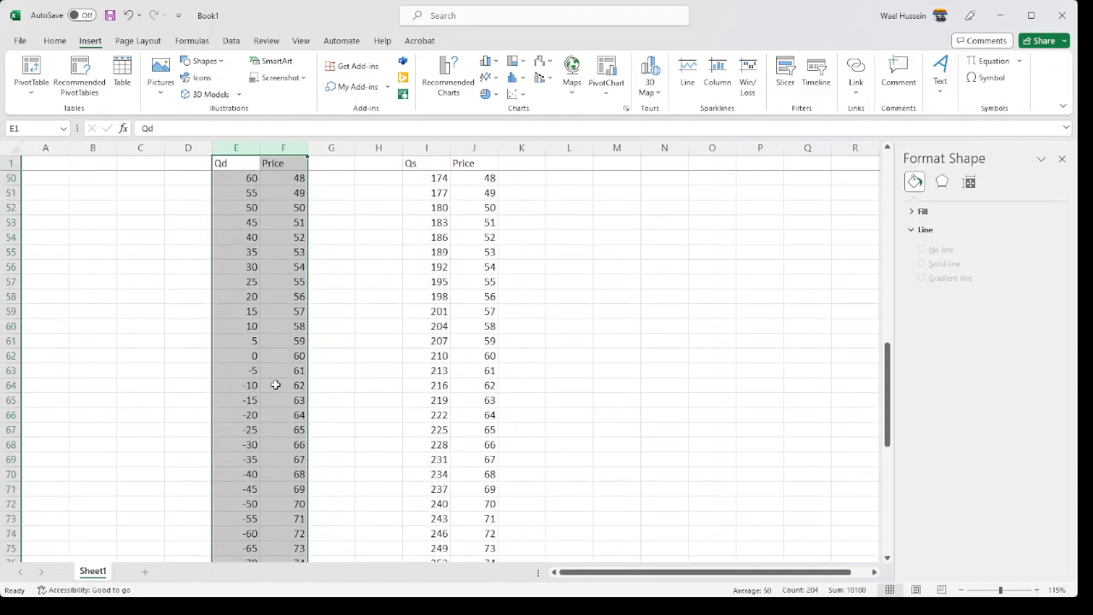
pyautogui.click(245, 369)
pyautogui.moveTo(245, 370); pyautogui.dragTo(294, 367)
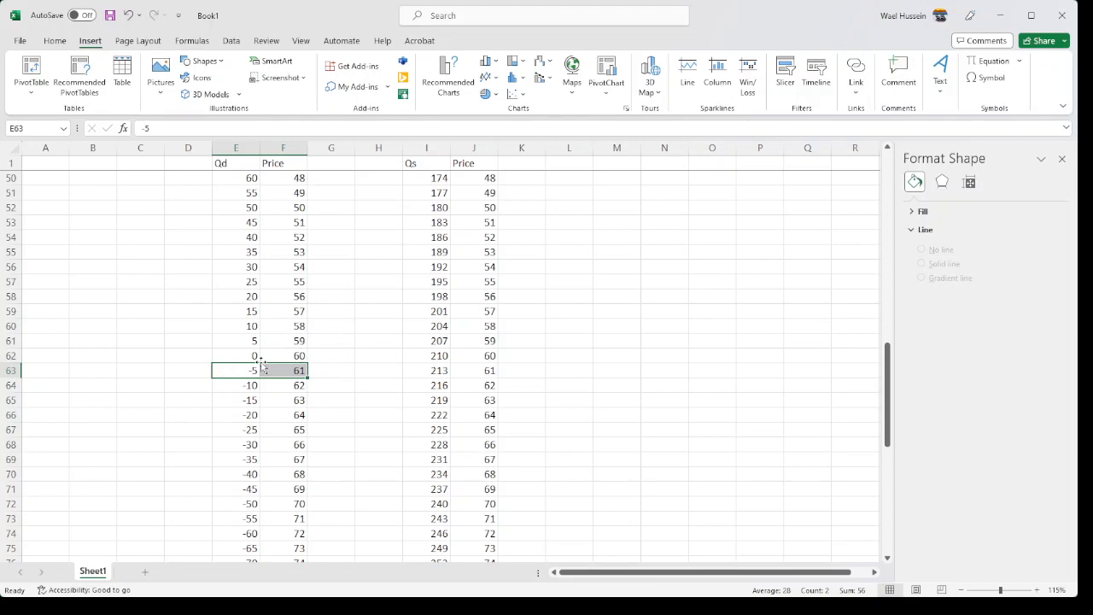
pyautogui.hotkey('ctrl', 'shift', 'Down')
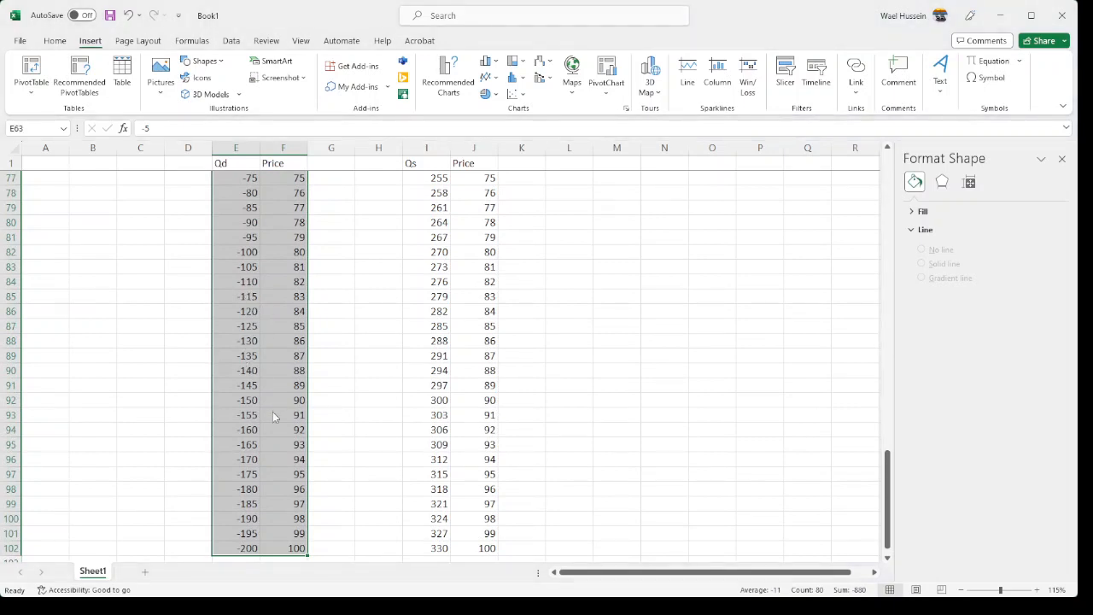
pyautogui.click(287, 466)
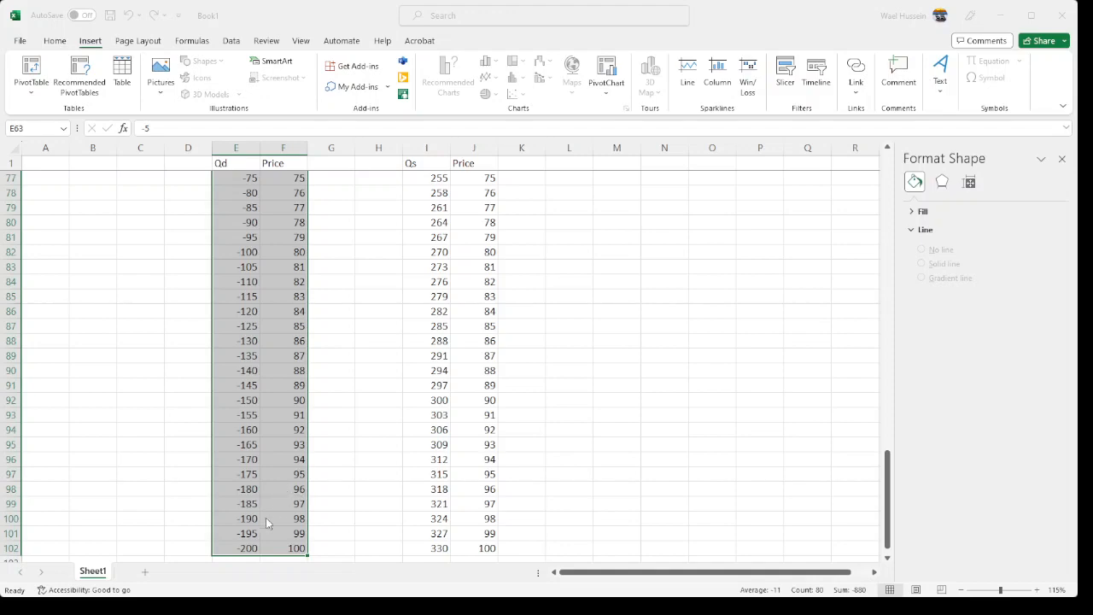
# Insert a scatter chart from the Qd and Price columns E:F and place it beside the data, starting around column L.
pyautogui.scroll(20, 266, 523)
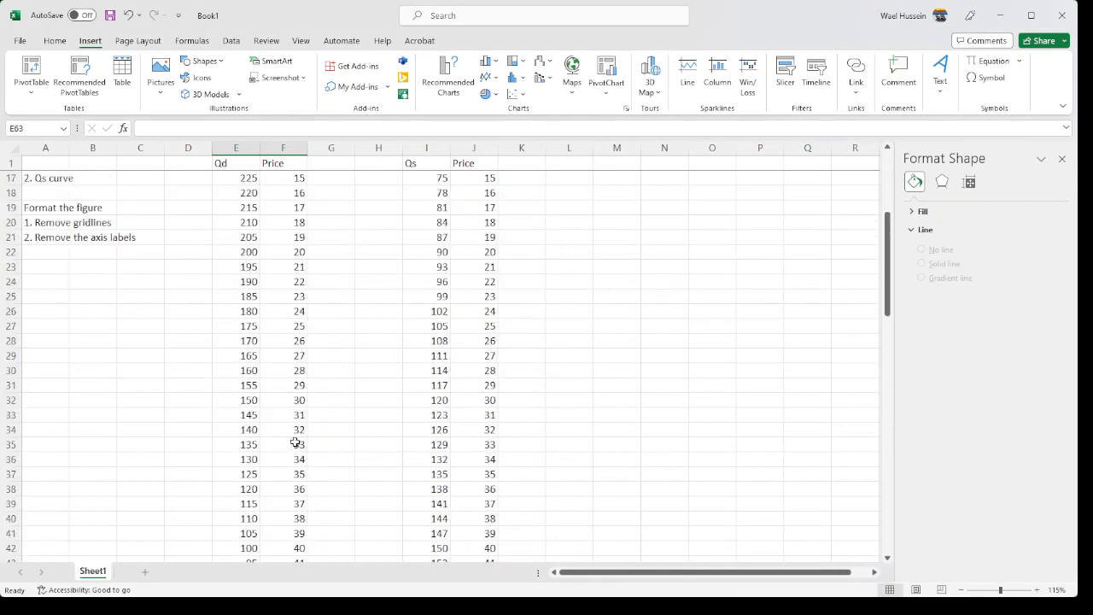
pyautogui.scroll(5, 295, 442)
pyautogui.moveTo(236, 148); pyautogui.dragTo(281, 151)
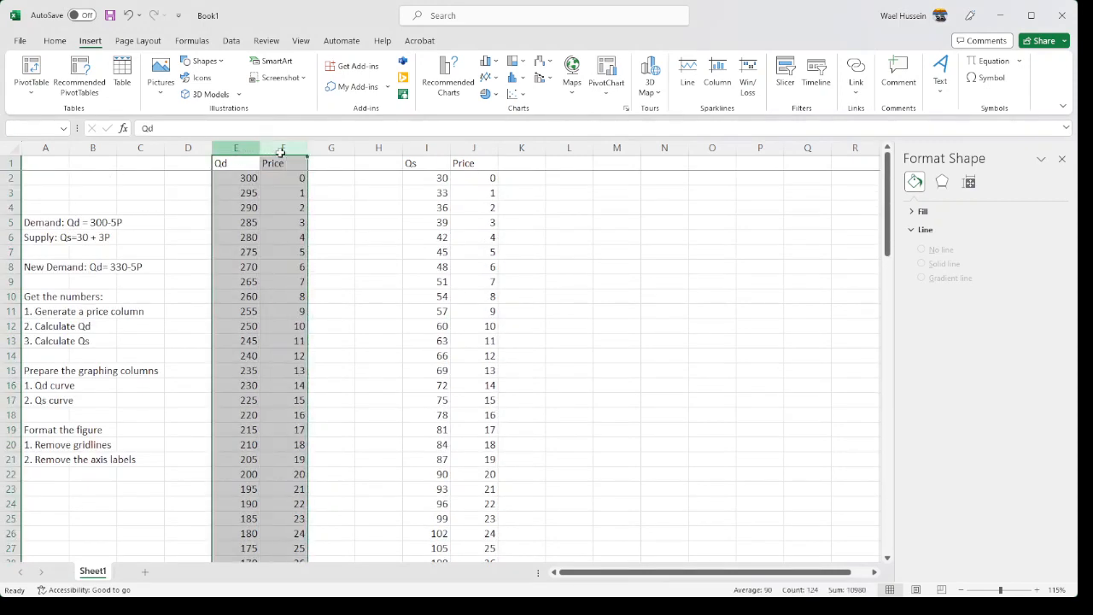
pyautogui.click(448, 70)
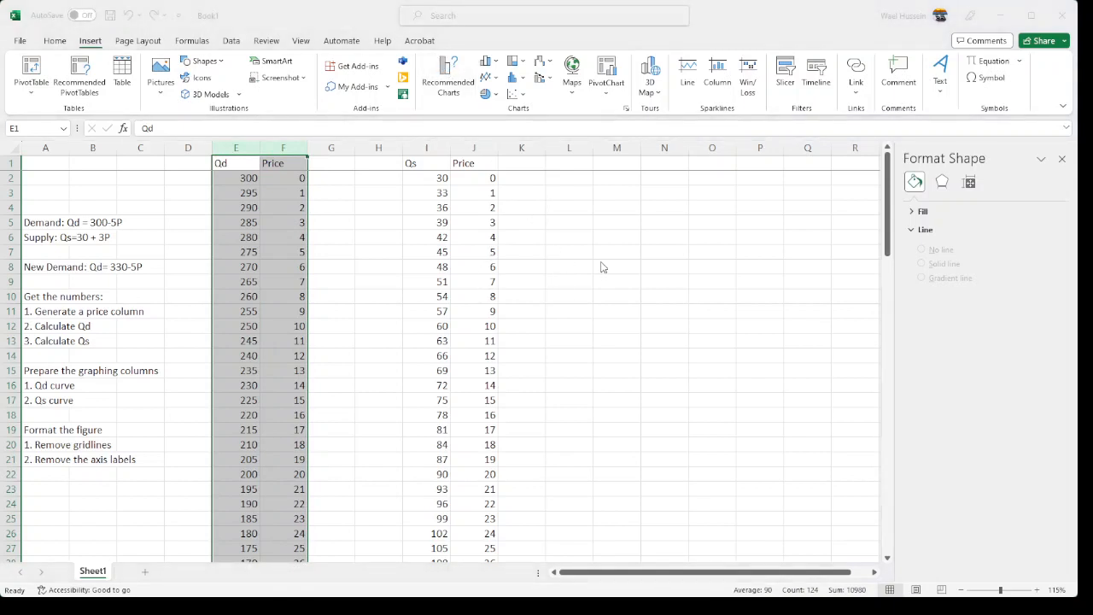
pyautogui.click(662, 485)
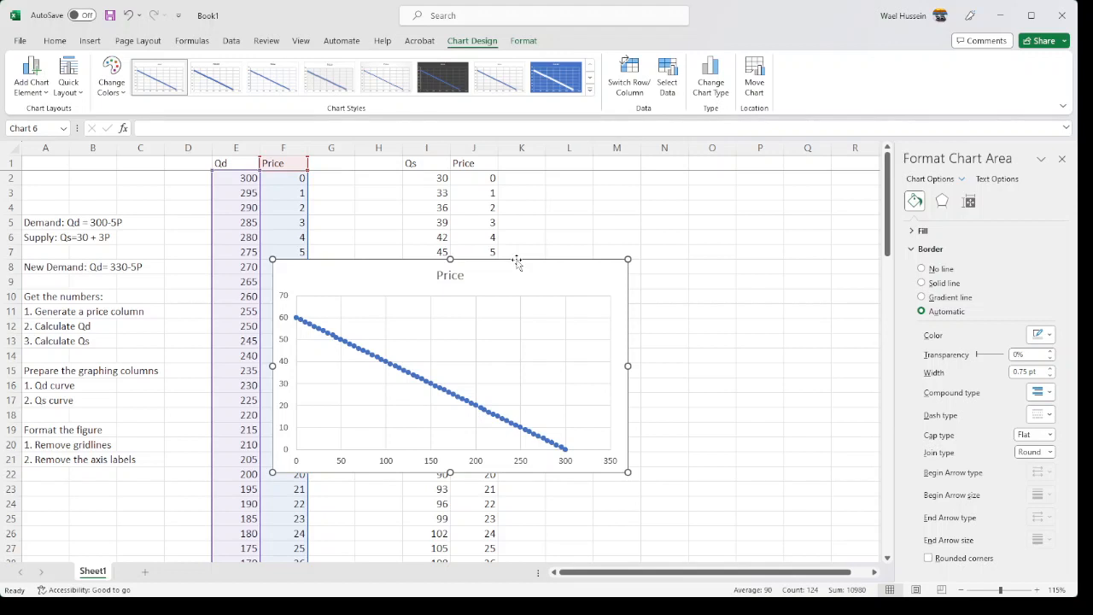
pyautogui.moveTo(516, 261); pyautogui.dragTo(817, 174)
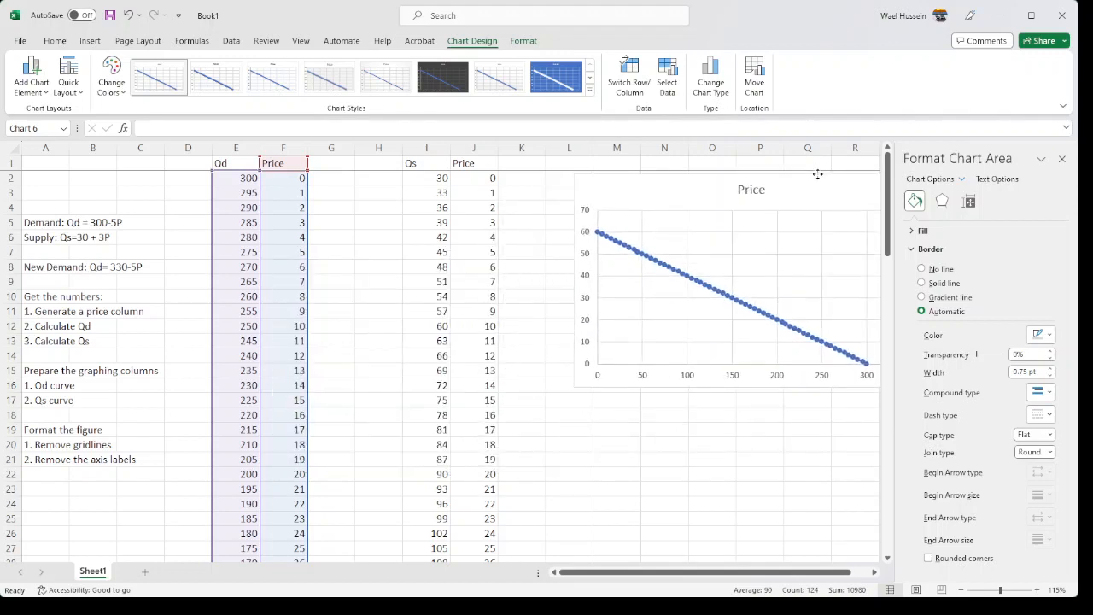
# Insert a scatter chart from the Qs and Price columns I:J and place it below the demand chart.
pyautogui.moveTo(413, 150); pyautogui.dragTo(468, 151)
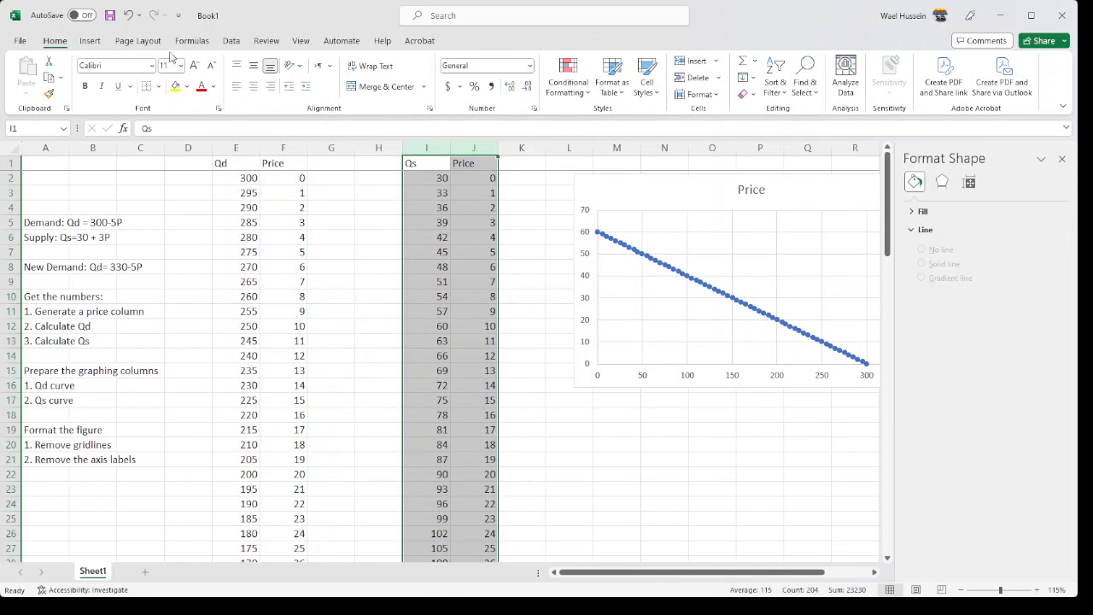
pyautogui.click(89, 40)
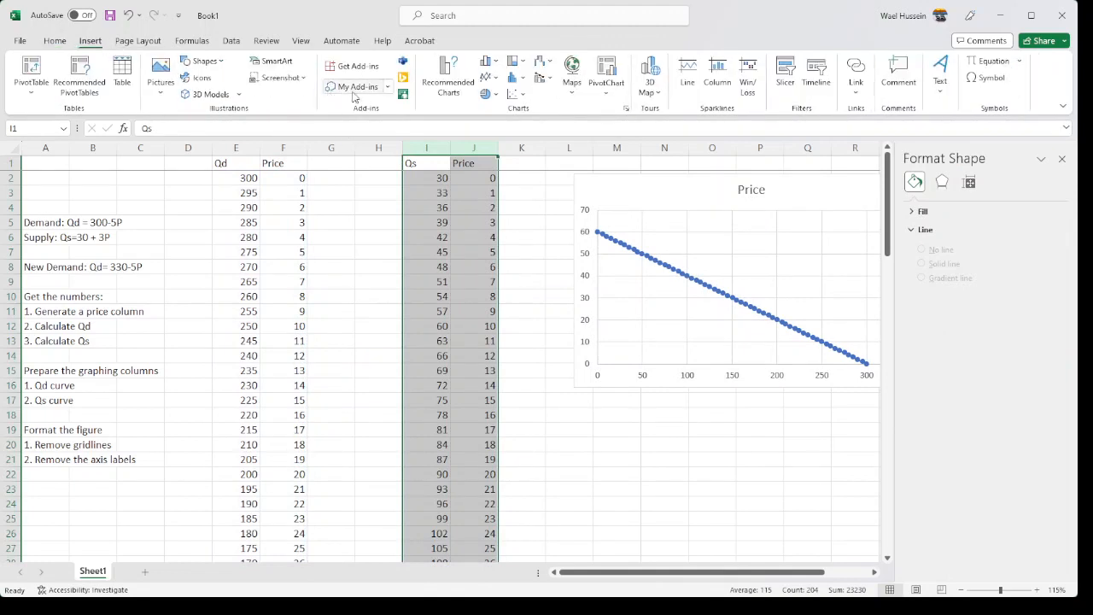
pyautogui.click(458, 77)
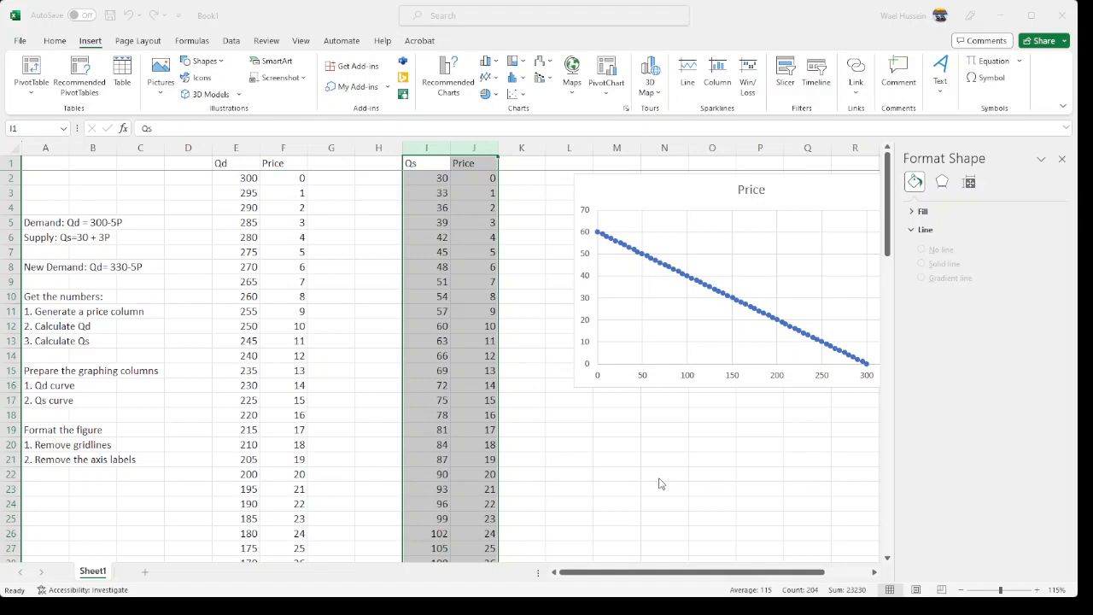
pyautogui.moveTo(534, 275); pyautogui.dragTo(800, 404)
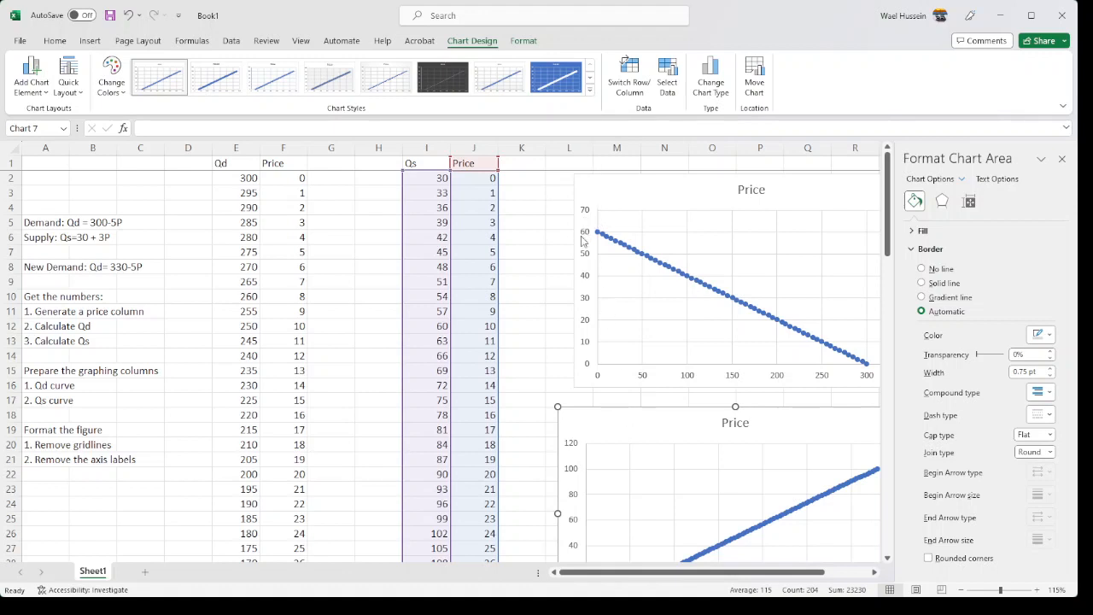
# Paste a copy of the supply chart into the demand chart to plot both curves together.
pyautogui.click(573, 189)
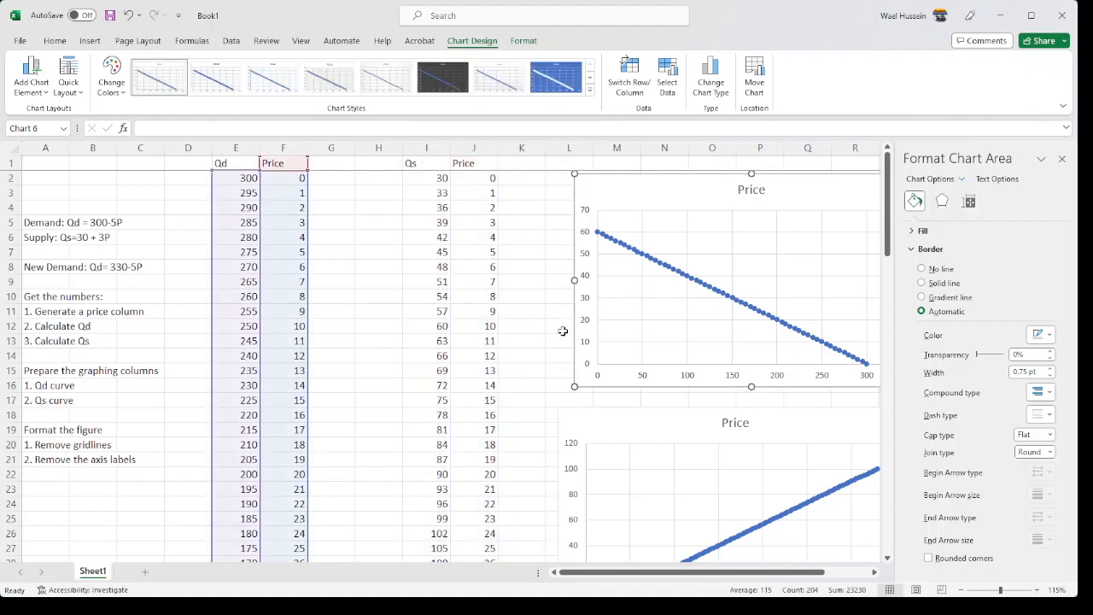
pyautogui.hotkey('ctrl', 'v')
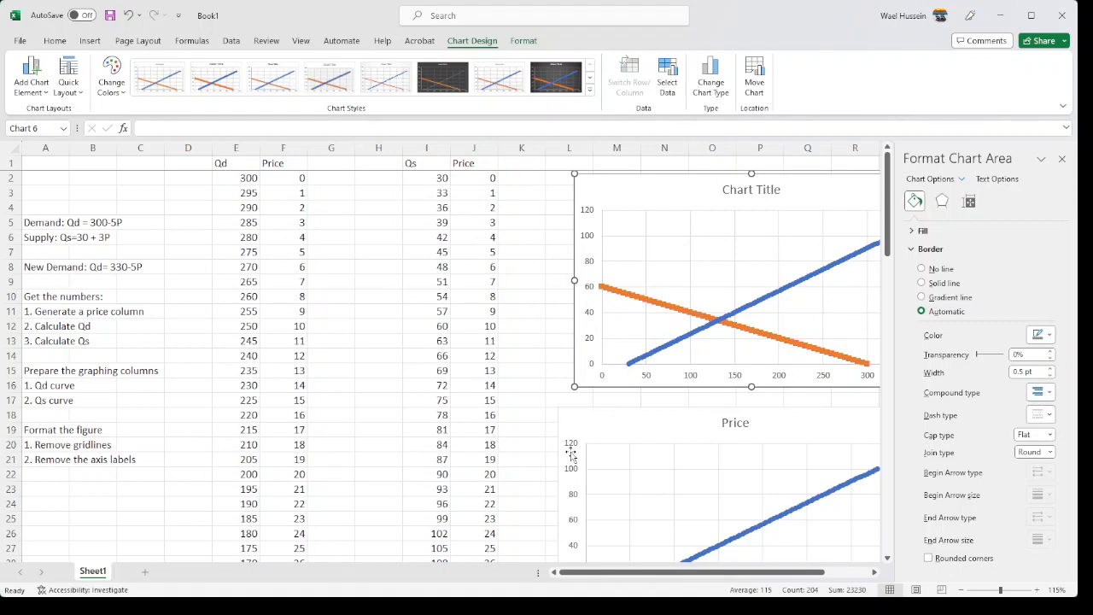
pyautogui.keyDown('ctrl'); pyautogui.scroll(-1, 566, 448); pyautogui.keyUp('ctrl')
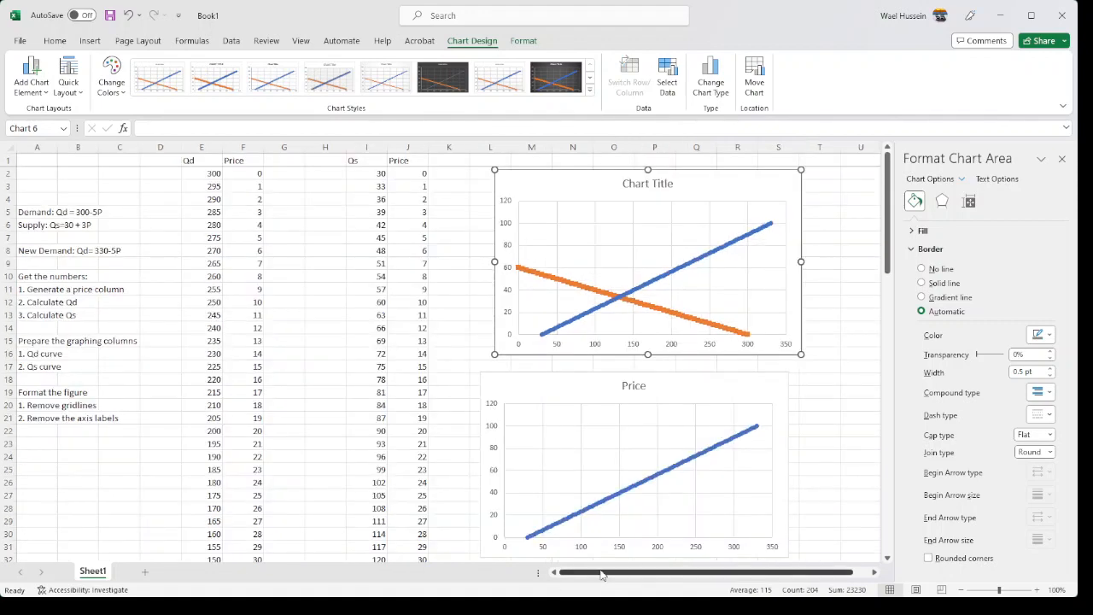
pyautogui.hscroll(1, 623, 572)
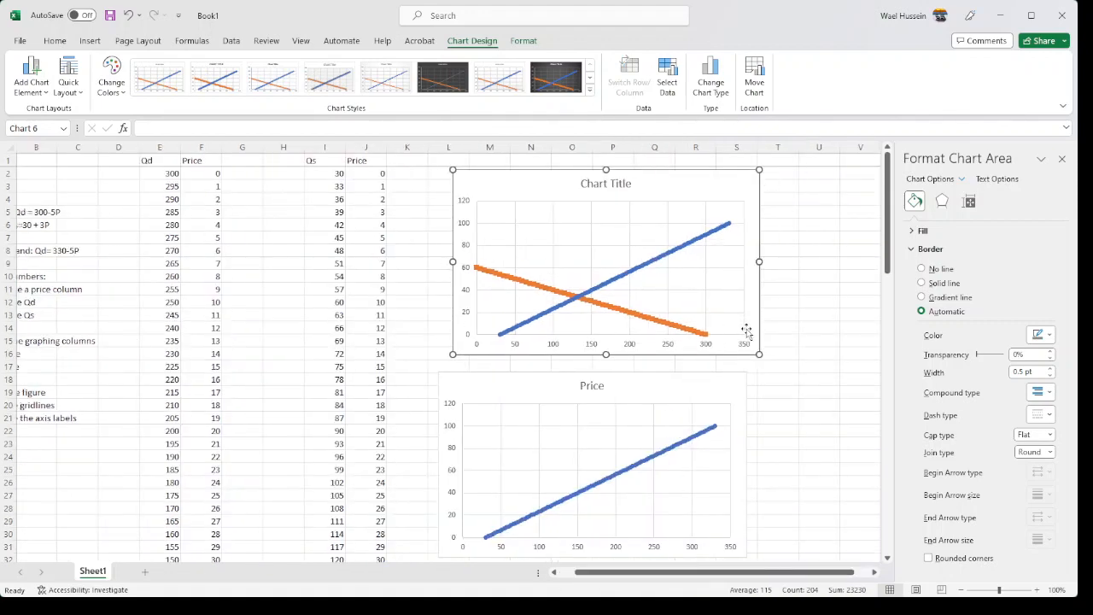
# Remove the title and both the horizontal and vertical gridlines from the combined supply and demand chart.
pyautogui.keyDown('ctrl'); pyautogui.scroll(3, 746, 346); pyautogui.keyUp('ctrl')
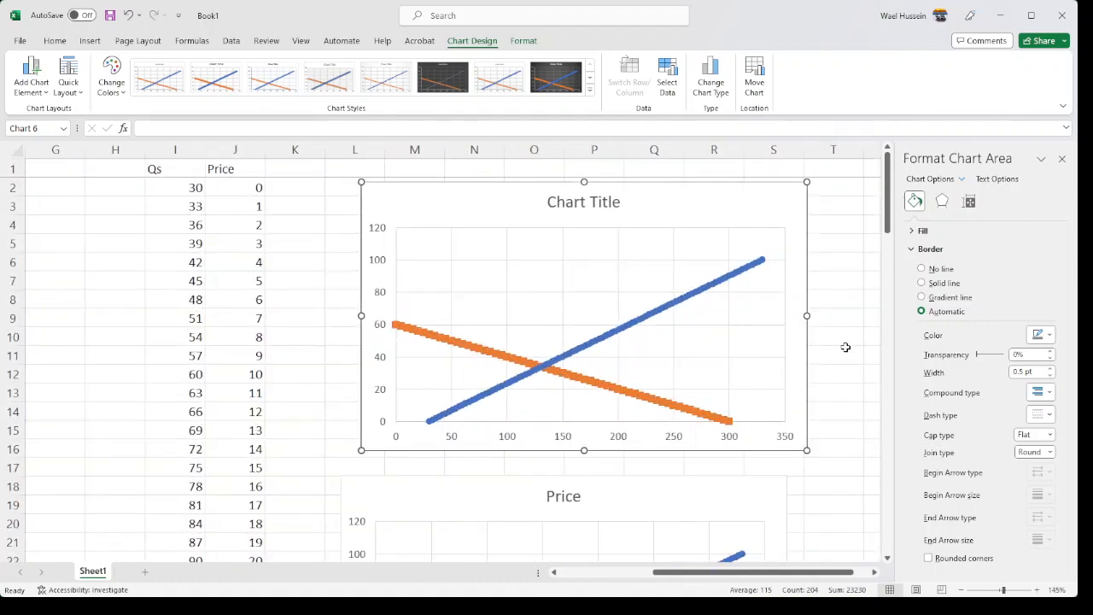
pyautogui.click(577, 207)
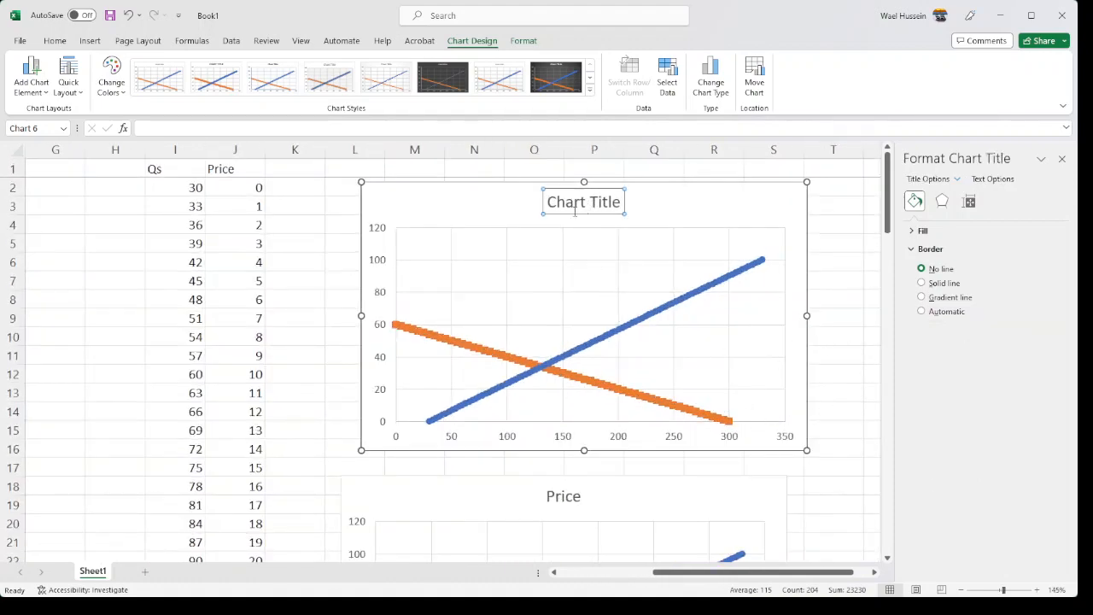
pyautogui.press('Delete')
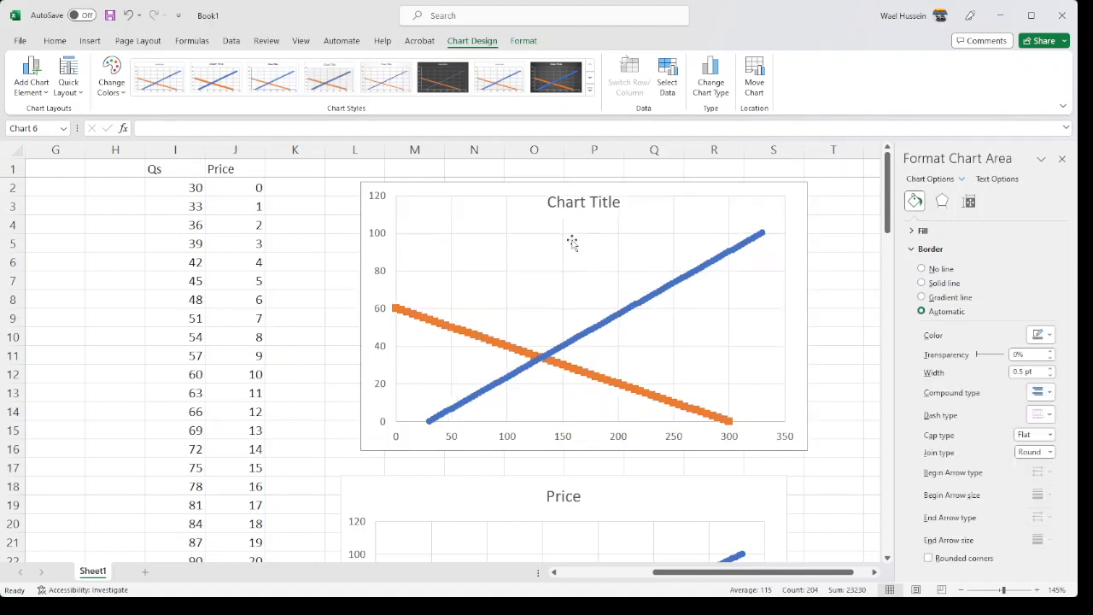
pyautogui.press('Delete')
pyautogui.click(467, 233)
pyautogui.press('Delete')
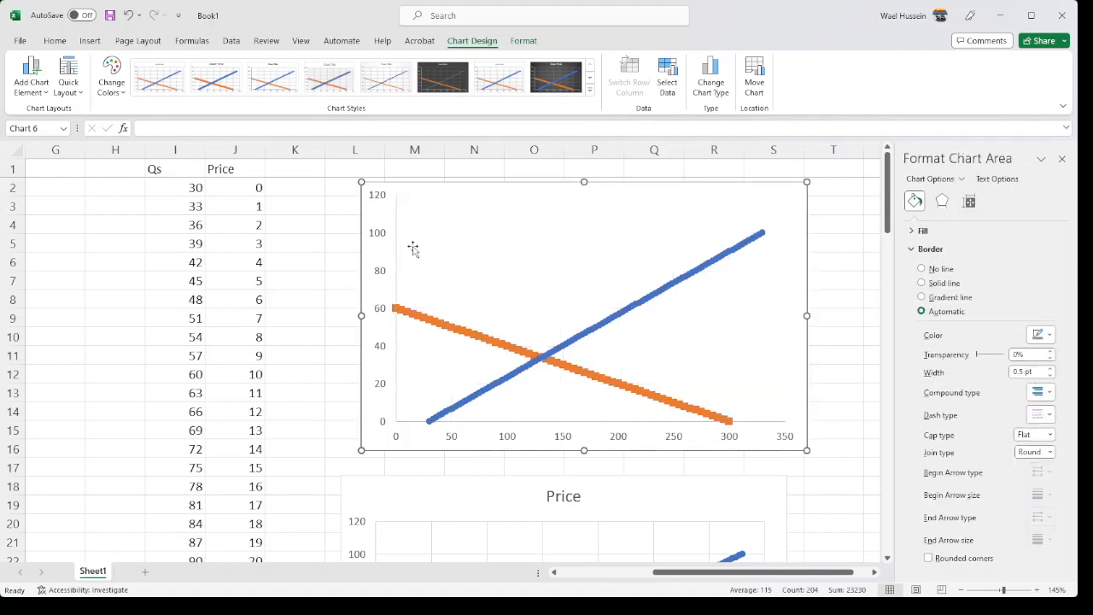
# Set the label position to None for both the vertical and horizontal axes of the combined chart.
pyautogui.click(377, 240)
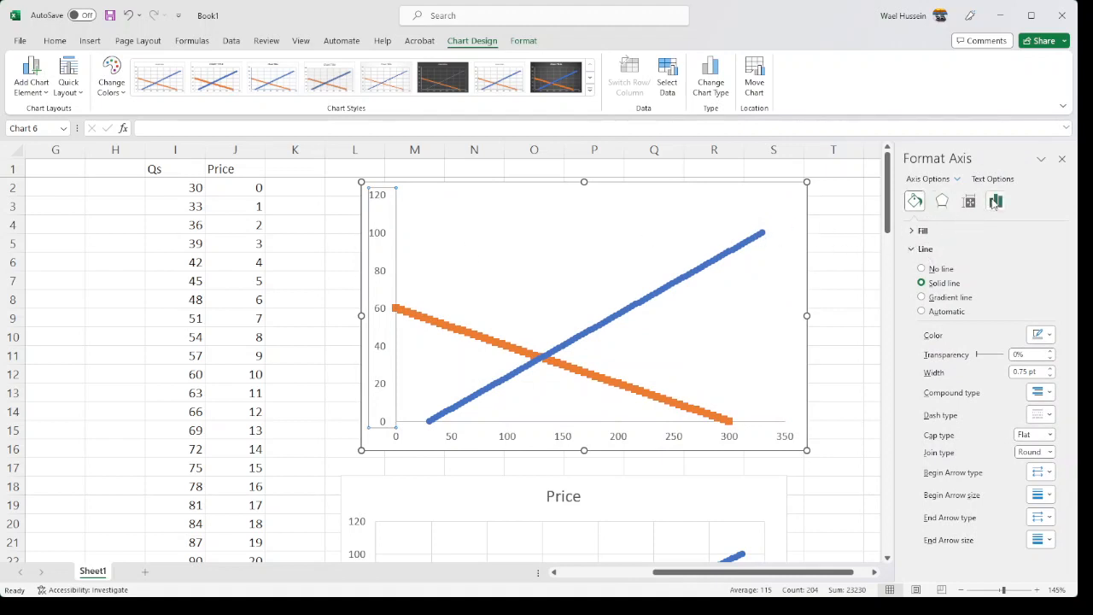
pyautogui.click(995, 201)
pyautogui.click(929, 268)
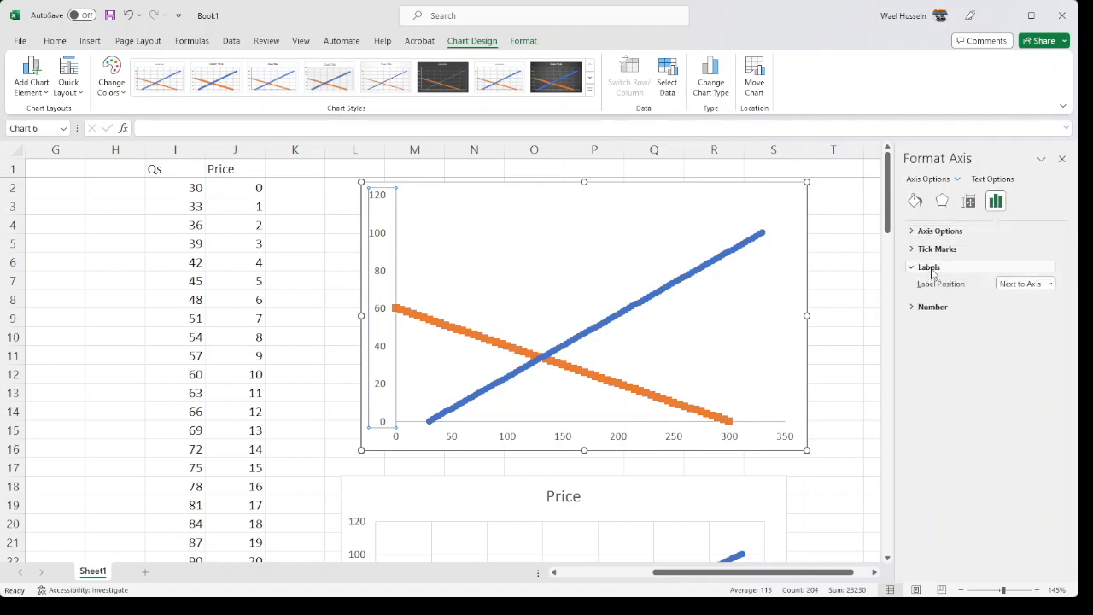
pyautogui.click(1026, 335)
pyautogui.click(688, 435)
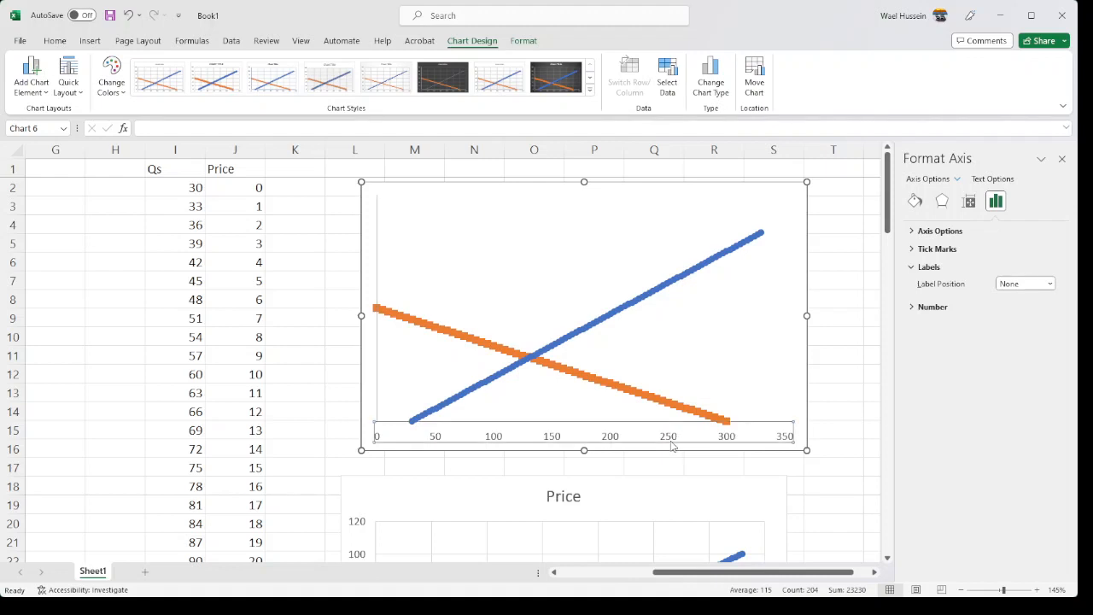
pyautogui.click(1006, 341)
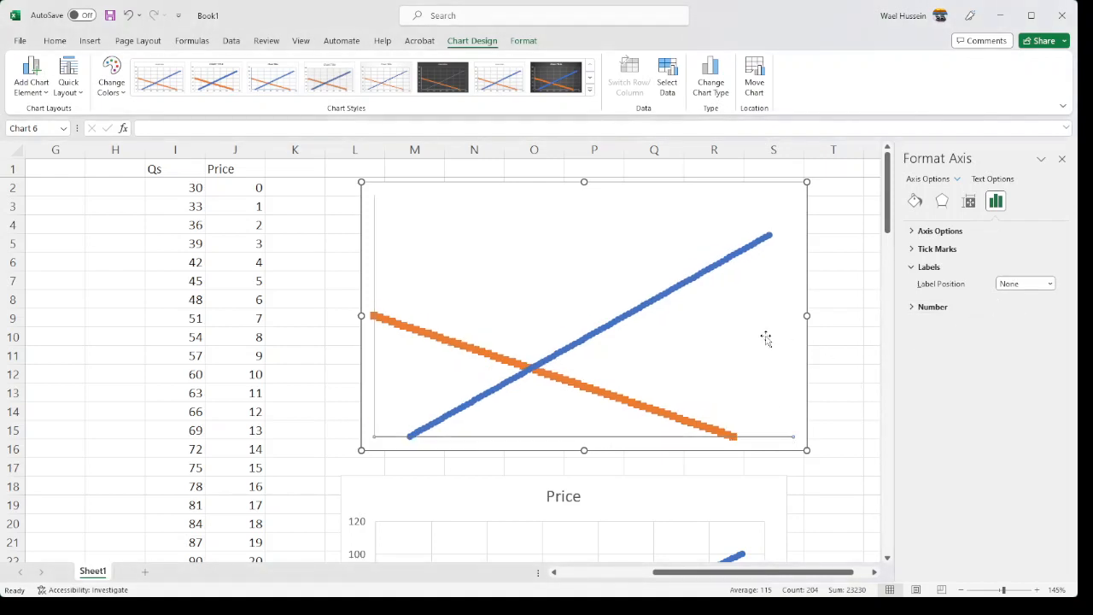
# Format the blue supply series with no markers and a solid line.
pyautogui.click(639, 309)
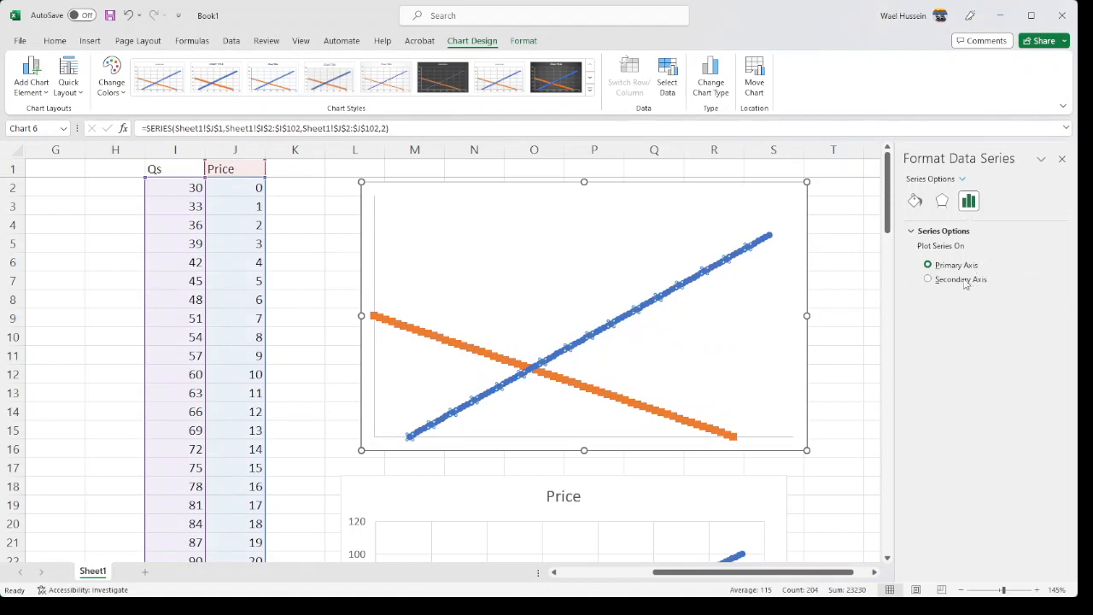
pyautogui.click(912, 202)
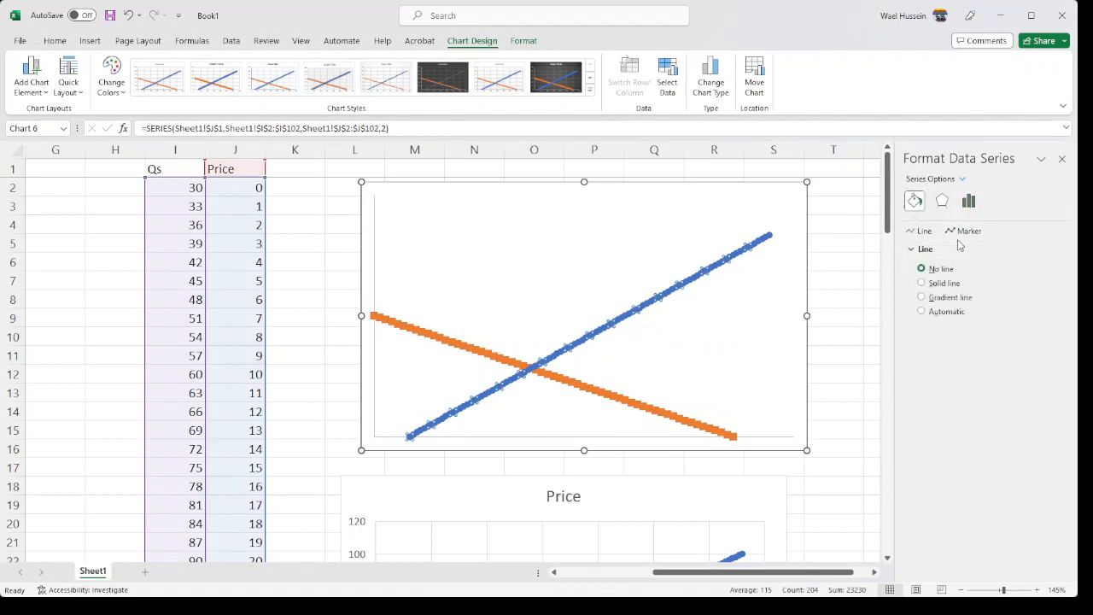
pyautogui.click(963, 231)
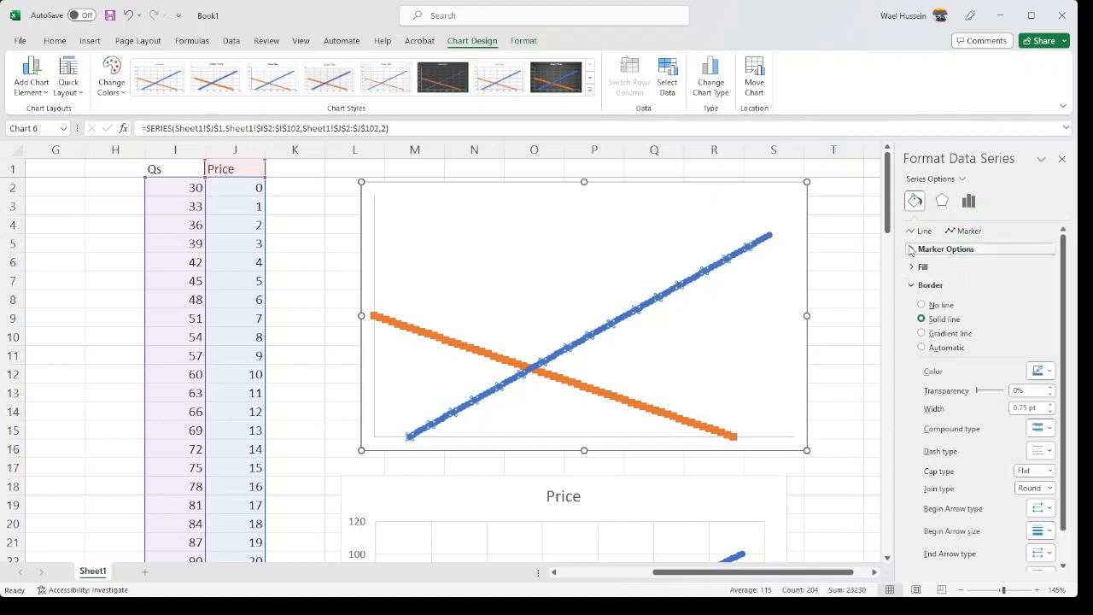
pyautogui.click(943, 249)
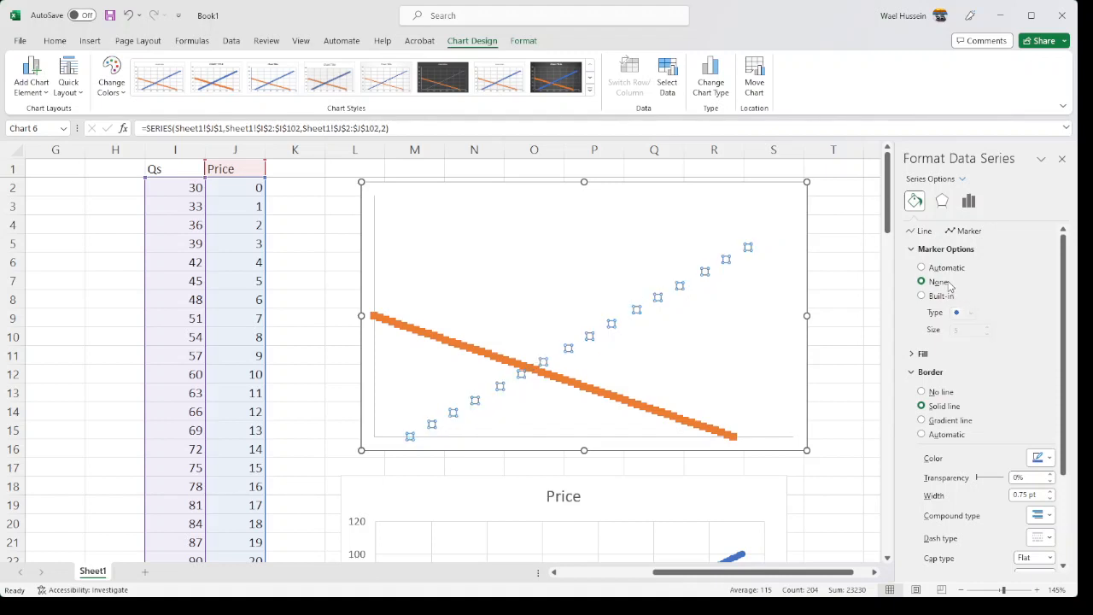
pyautogui.click(947, 282)
pyautogui.click(922, 231)
pyautogui.click(922, 282)
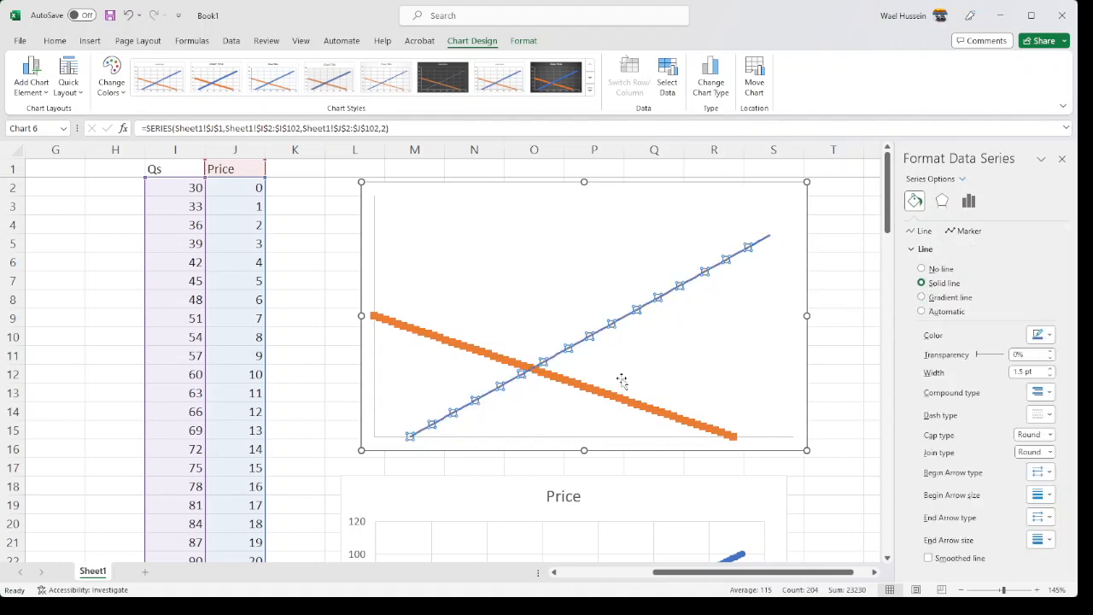
# Format the orange demand series with a solid line and no markers.
pyautogui.click(589, 392)
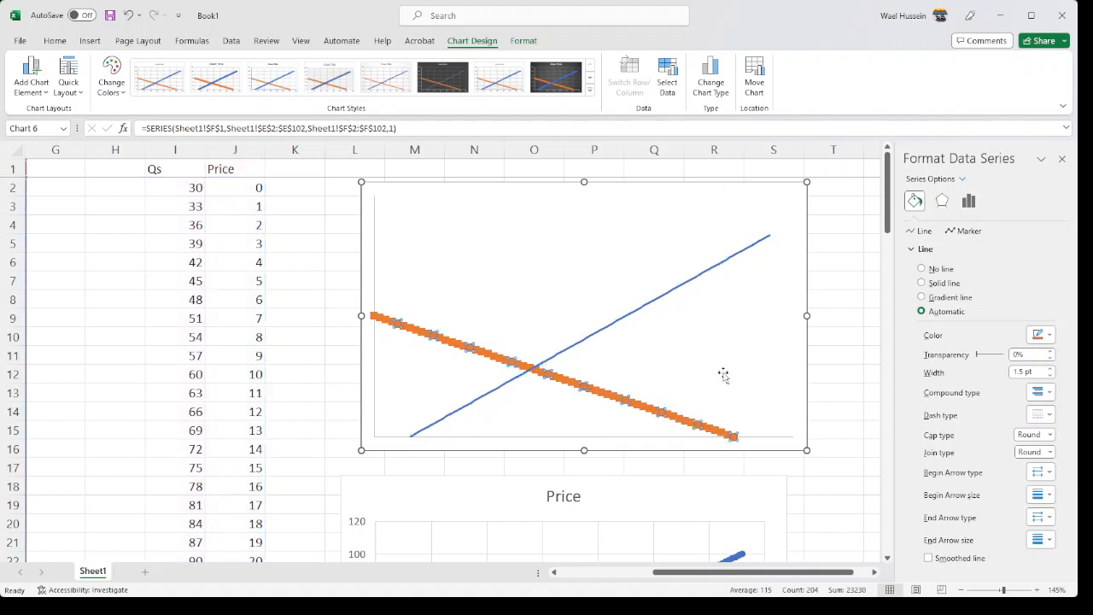
pyautogui.click(939, 284)
pyautogui.click(965, 231)
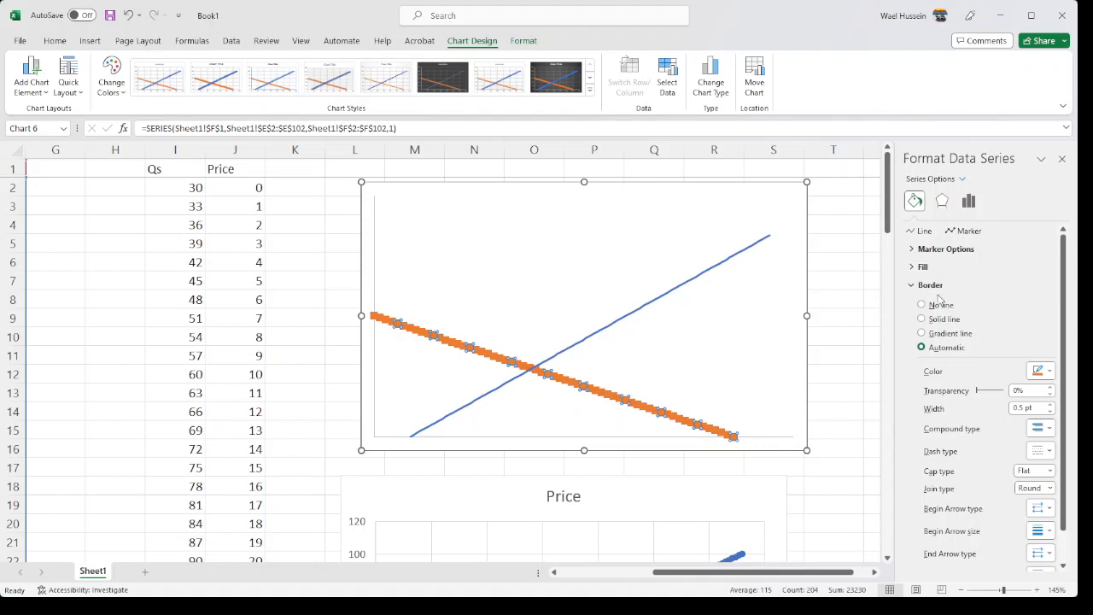
pyautogui.click(930, 248)
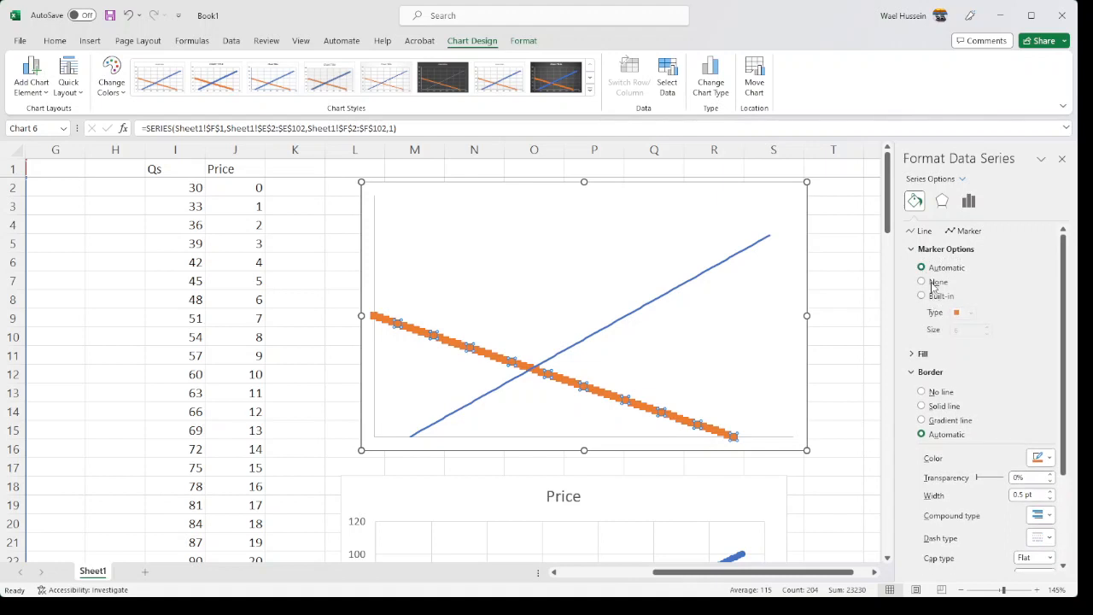
pyautogui.click(933, 282)
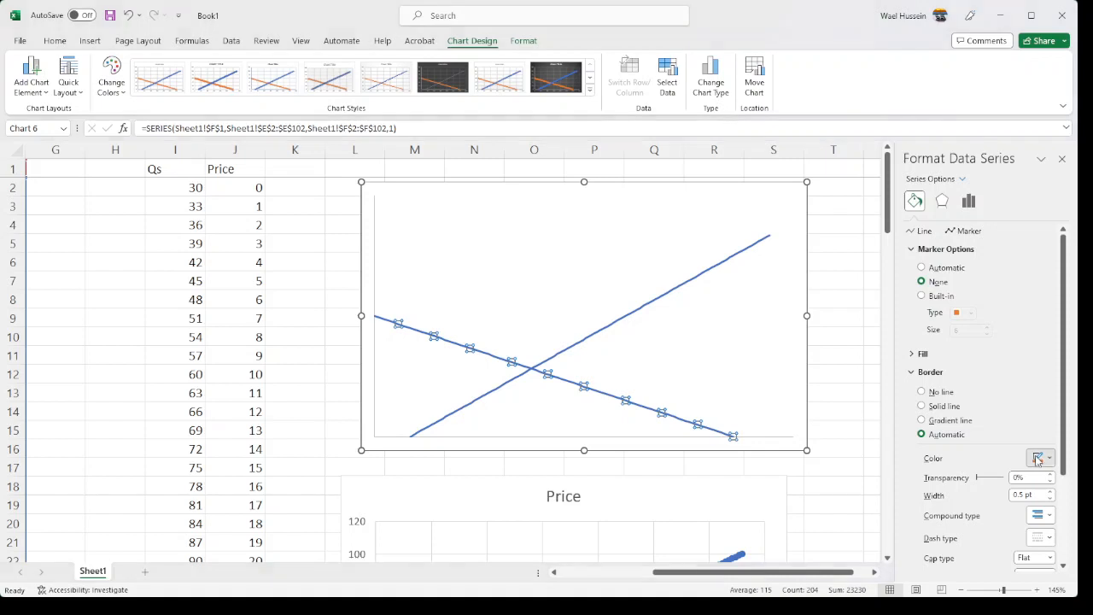
# Try to recolor the demand line through its marker border and fill and a single data point's orange line.
pyautogui.click(1025, 481)
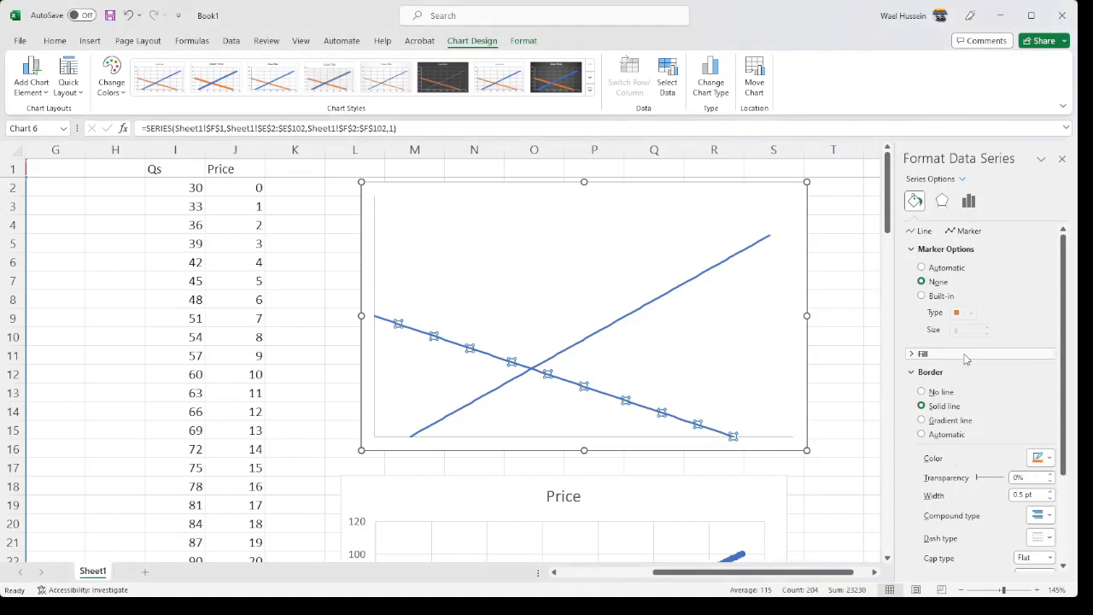
pyautogui.click(914, 354)
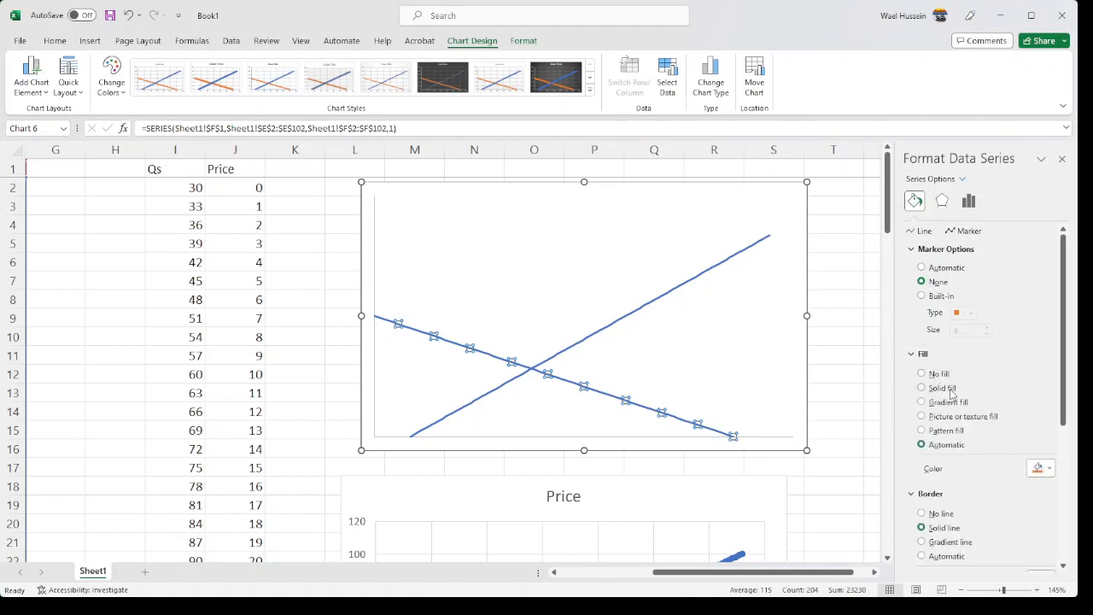
pyautogui.click(950, 389)
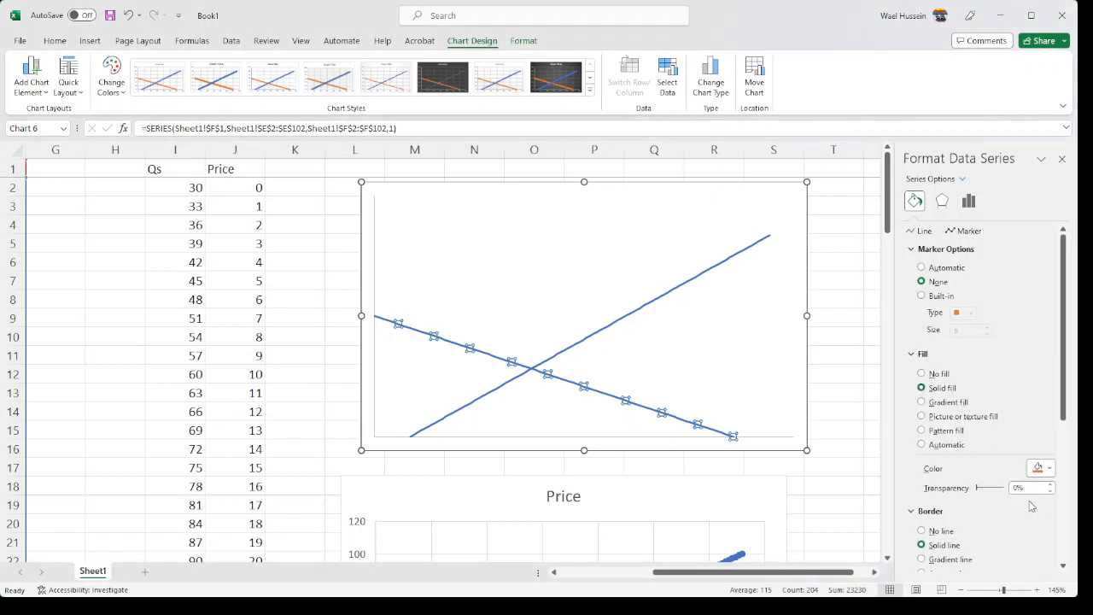
pyautogui.click(720, 436)
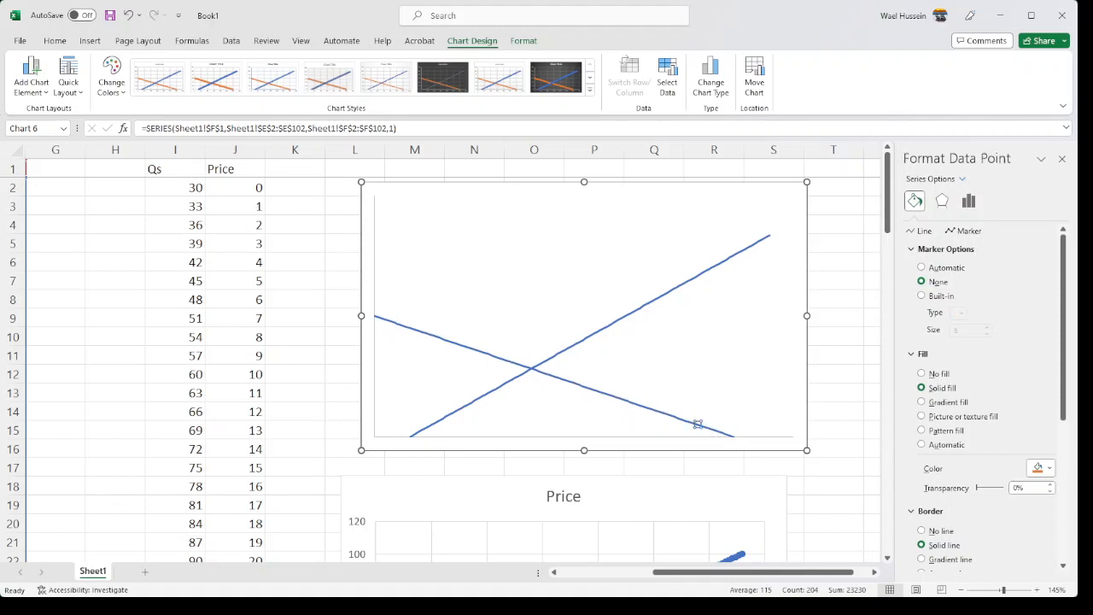
pyautogui.click(913, 250)
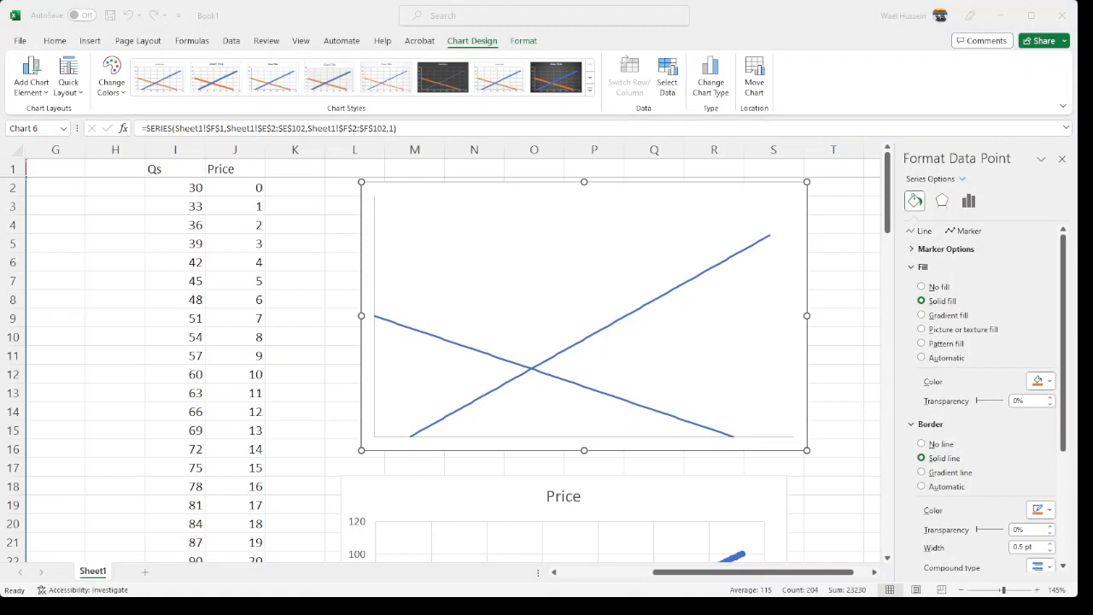
pyautogui.click(922, 233)
pyautogui.click(922, 233)
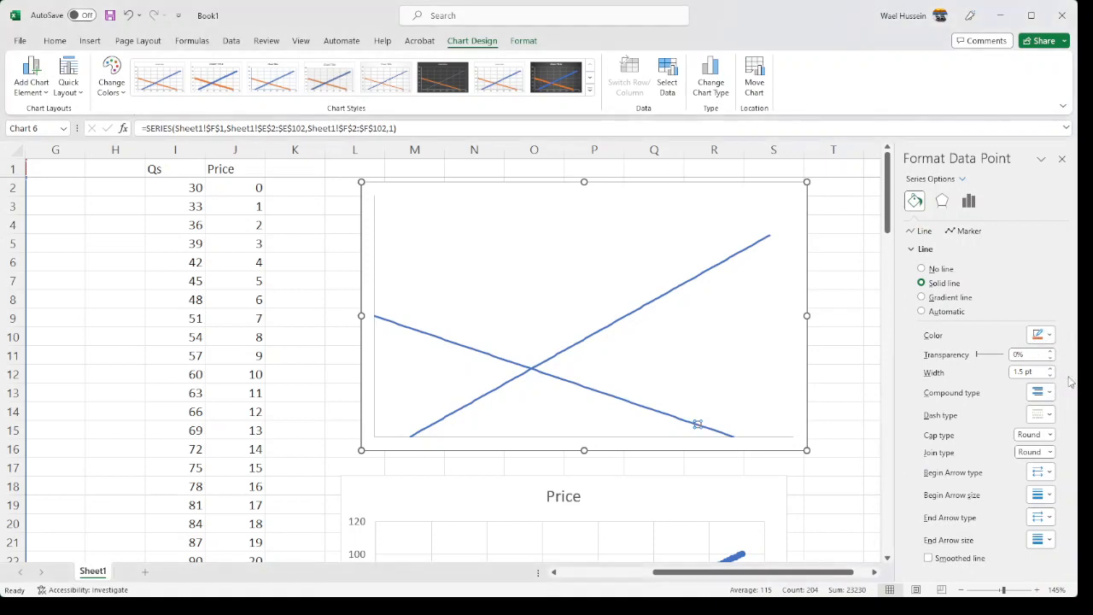
pyautogui.click(681, 420)
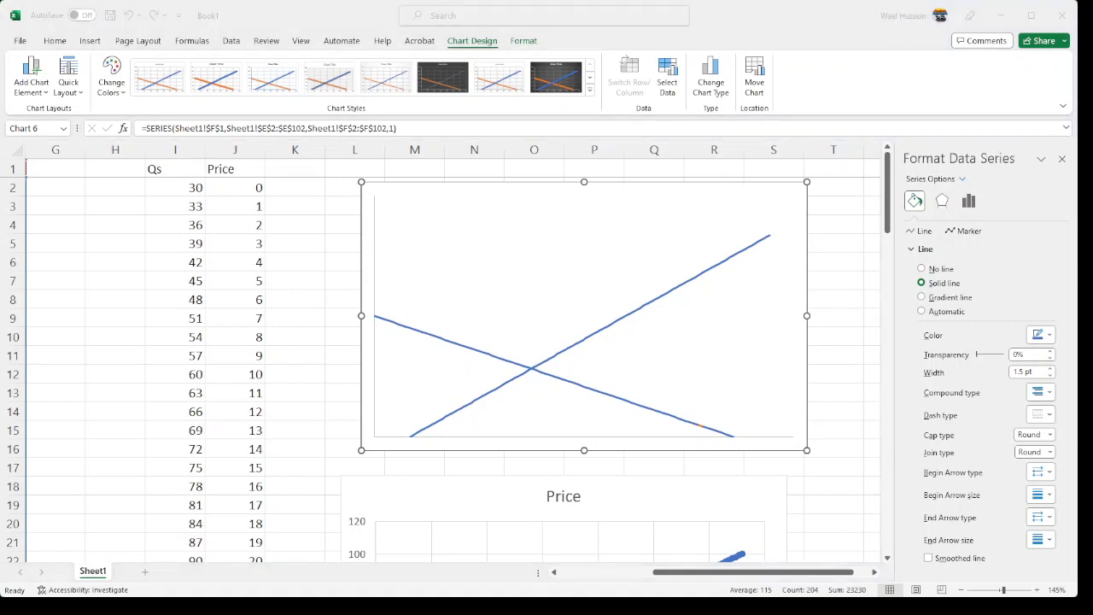
# Select the whole demand series and set its line color to dark red.
pyautogui.click(442, 342)
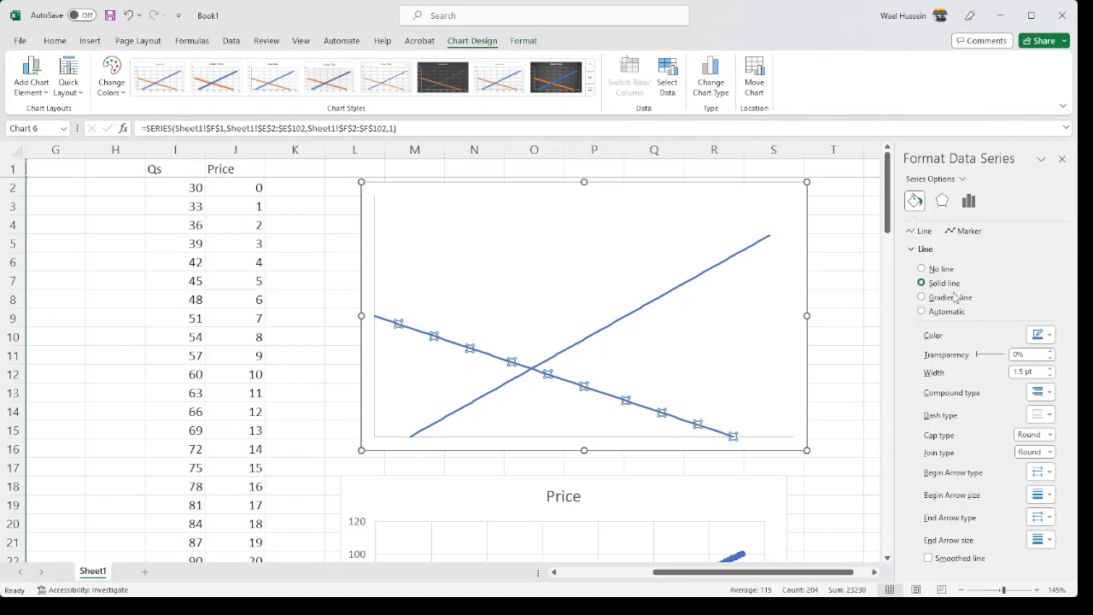
pyautogui.click(1039, 334)
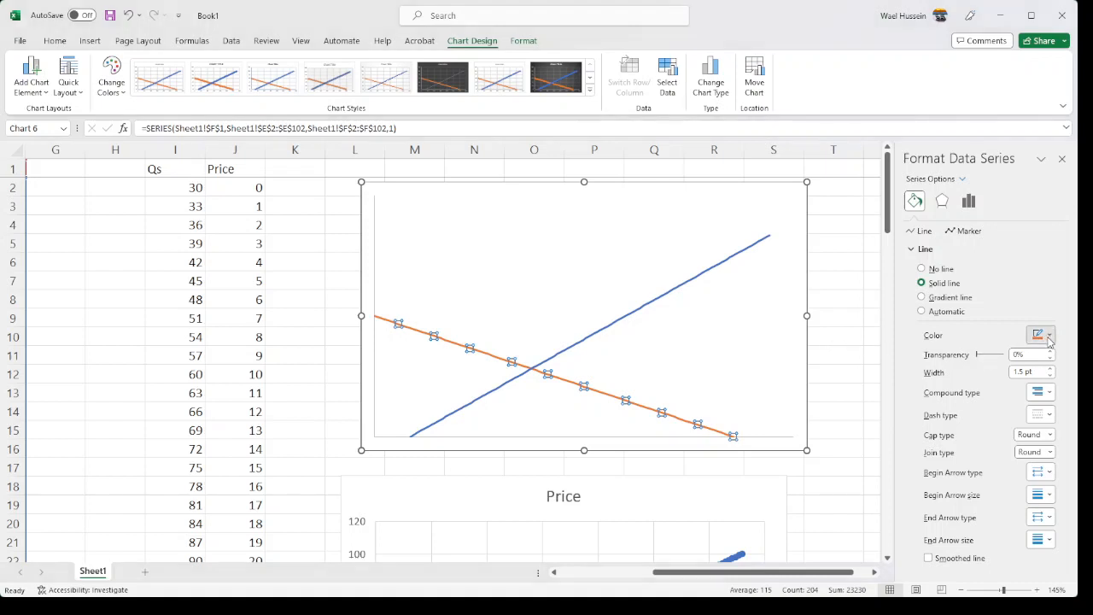
pyautogui.click(1032, 461)
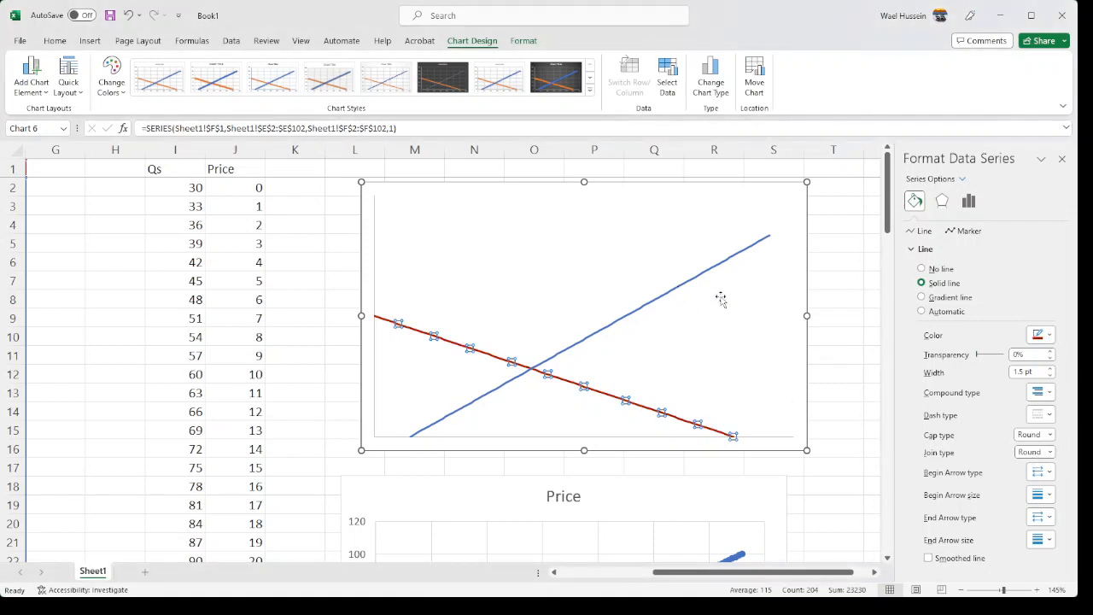
# Enlarge the combined chart to about the end of column T and row 19, and delete the separate supply chart.
pyautogui.click(807, 365)
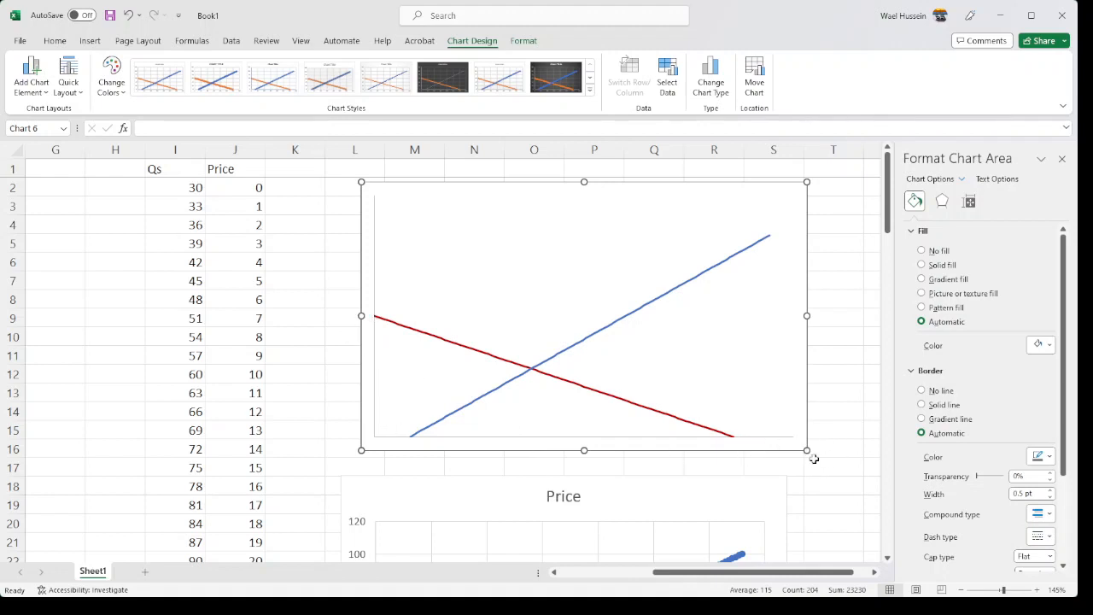
pyautogui.moveTo(806, 450); pyautogui.dragTo(867, 518)
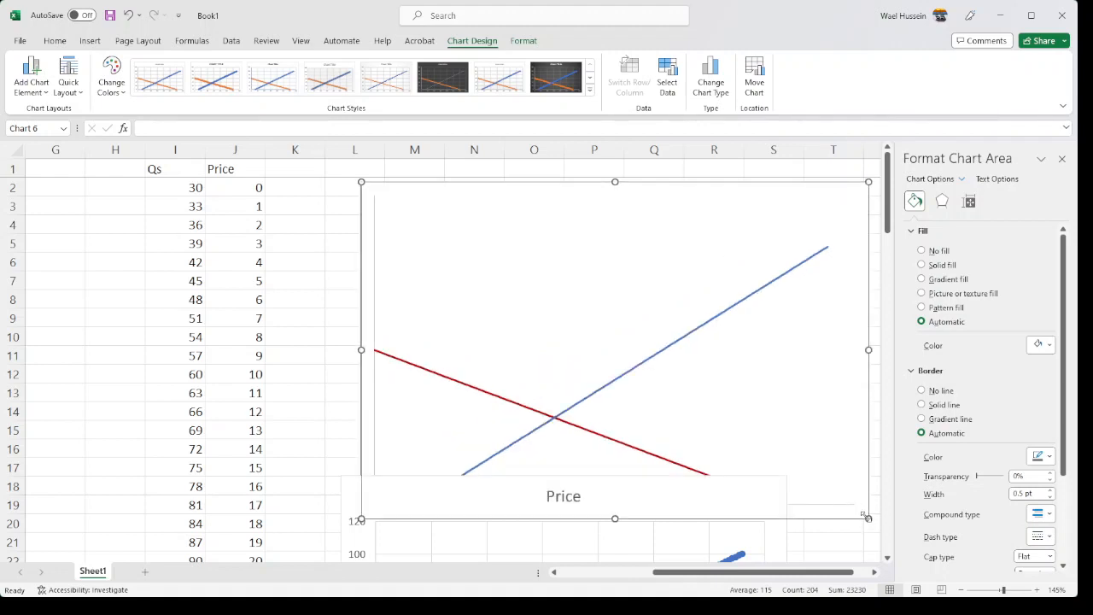
pyautogui.click(787, 548)
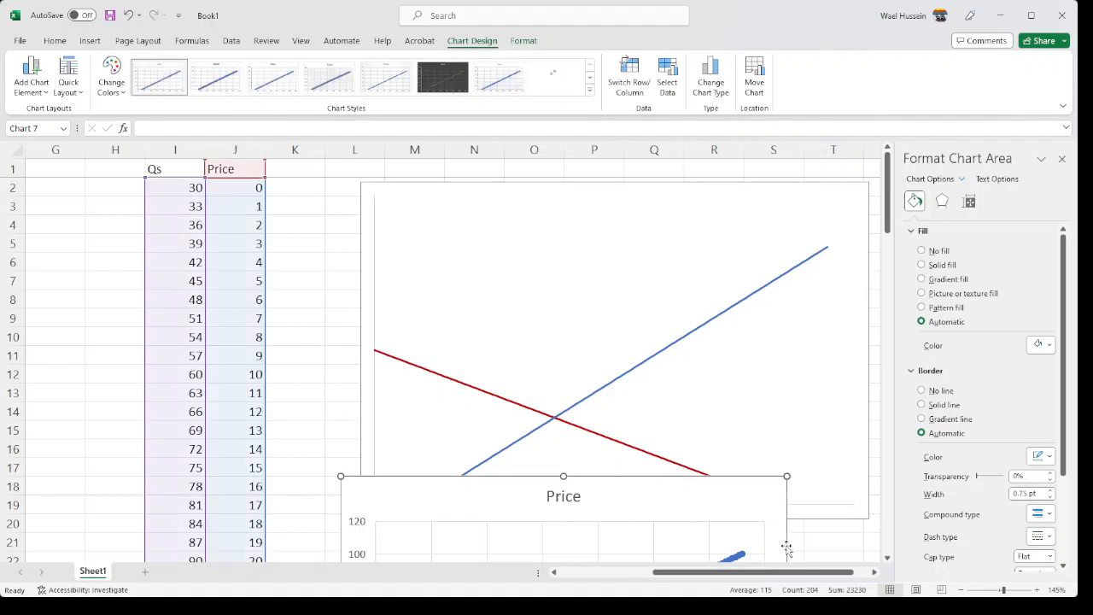
pyautogui.press('Delete')
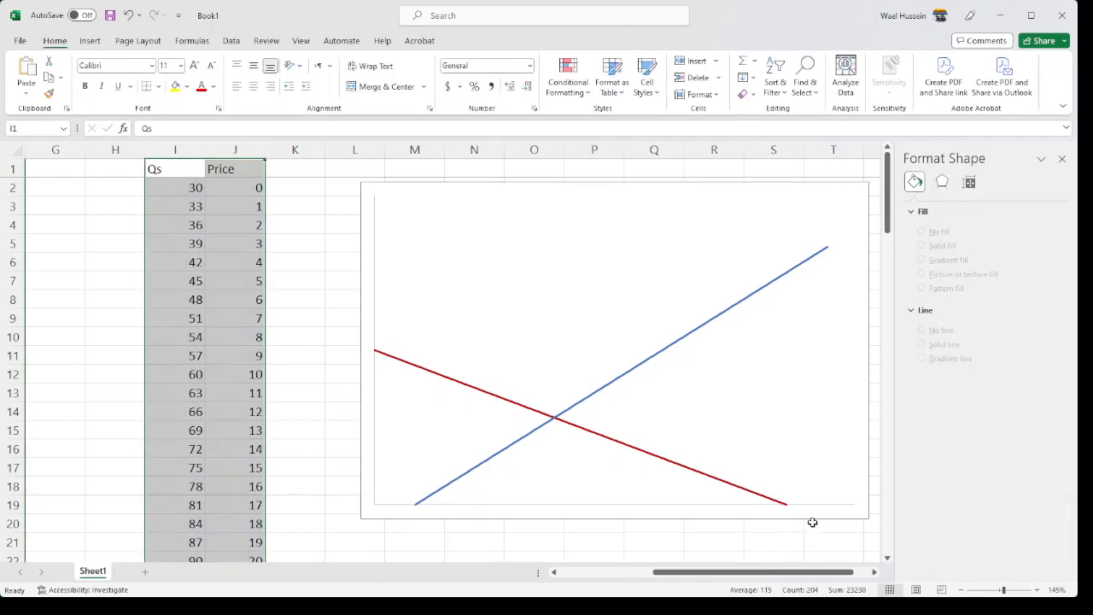
# Copy the combined chart, keeping it in the worksheet, and paste it onto the blank slide 3 in PowerPoint.
pyautogui.click(811, 522)
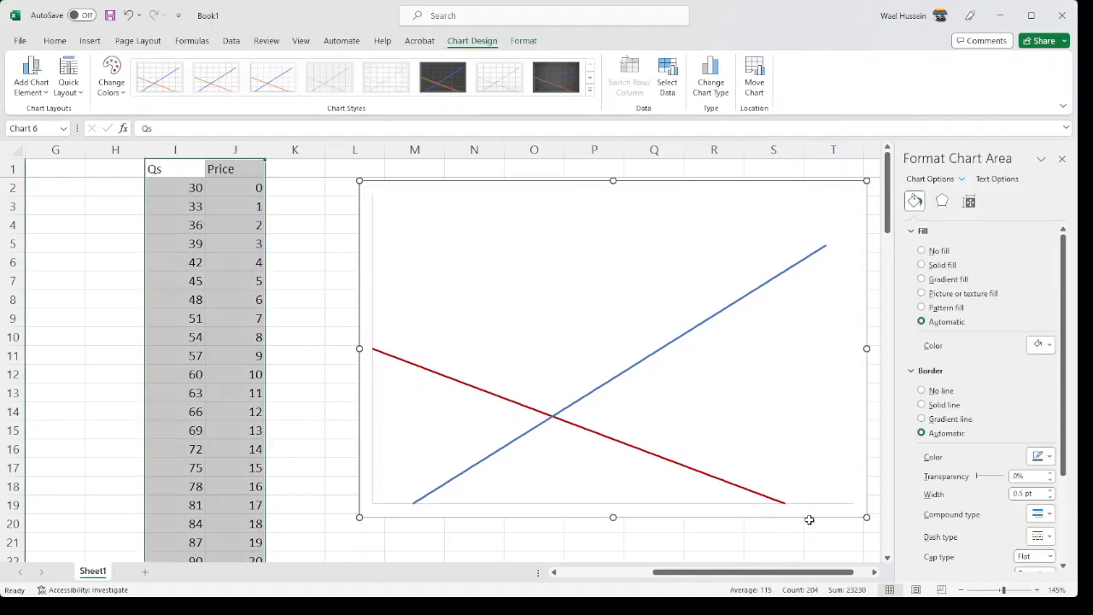
pyautogui.press('Delete')
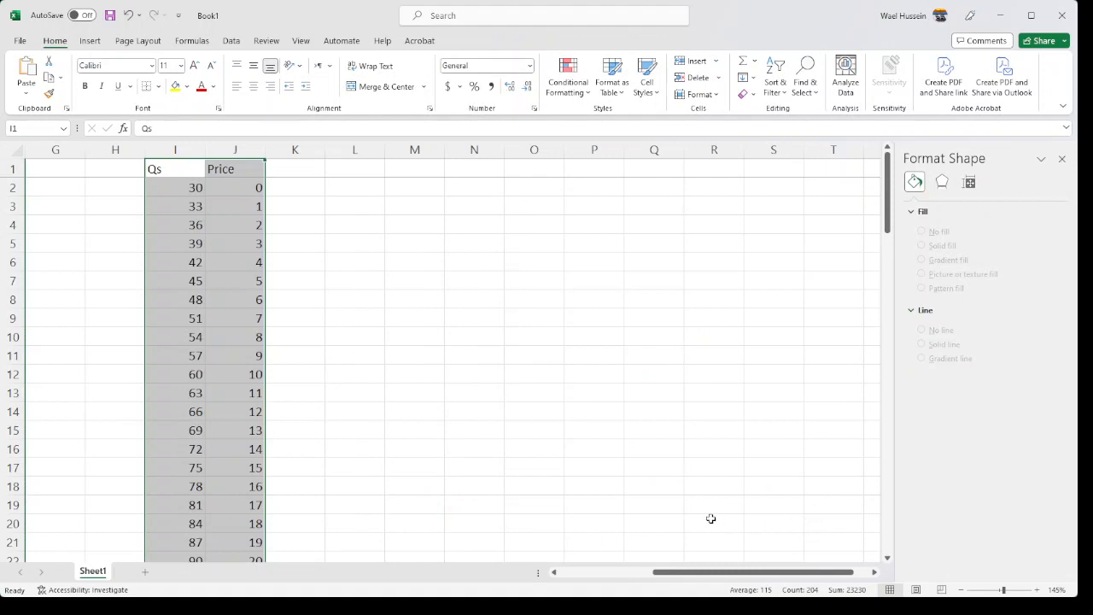
pyautogui.hotkey('ctrl', 'z')
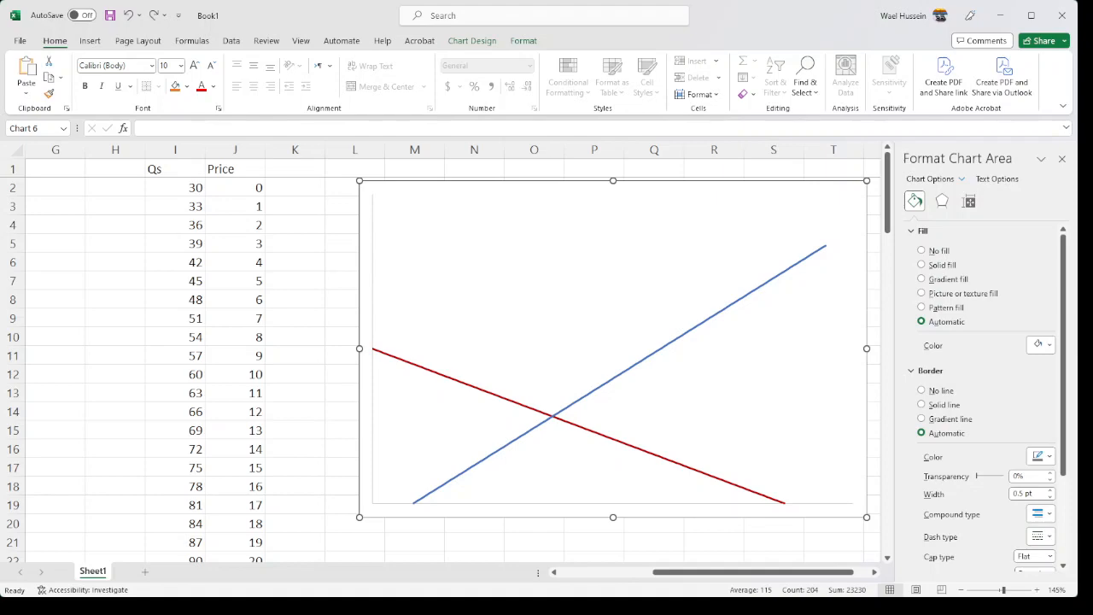
pyautogui.hotkey('alt', 'Tab')
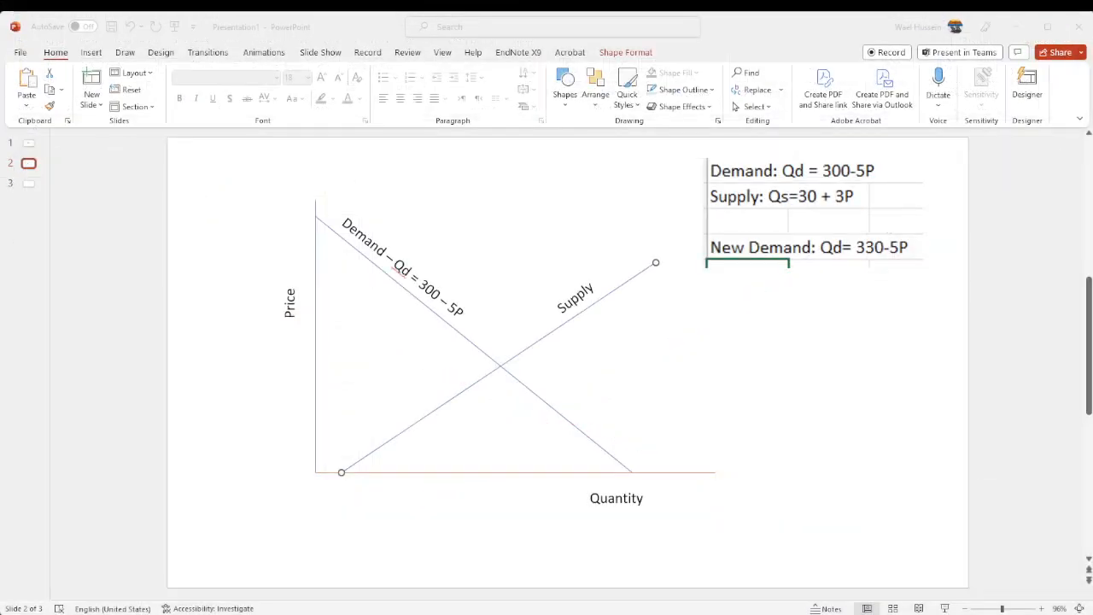
pyautogui.click(33, 183)
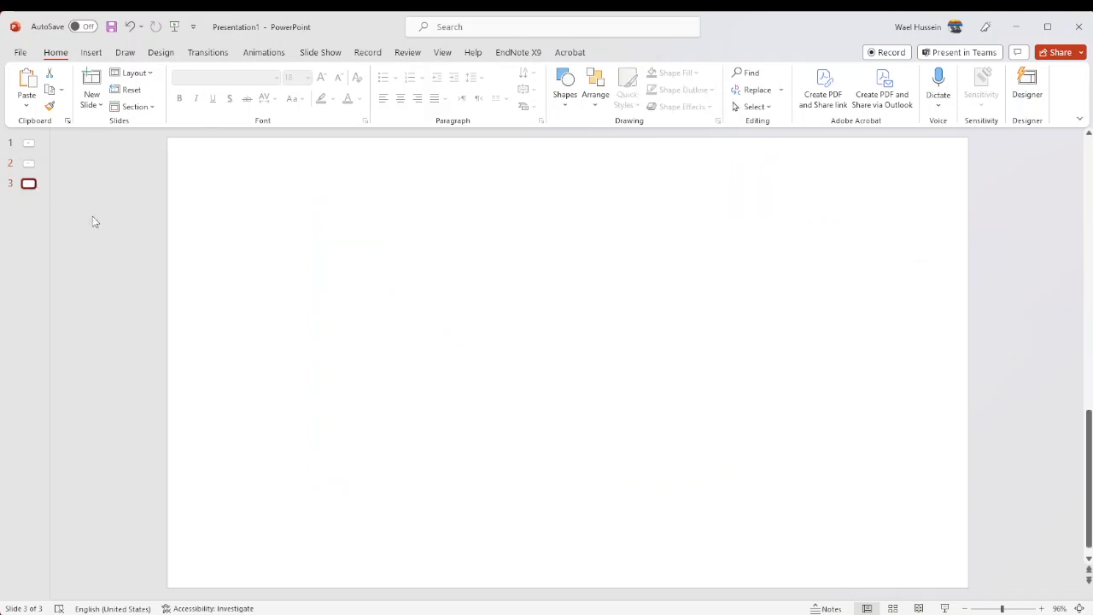
pyautogui.hotkey('ctrl', 'v')
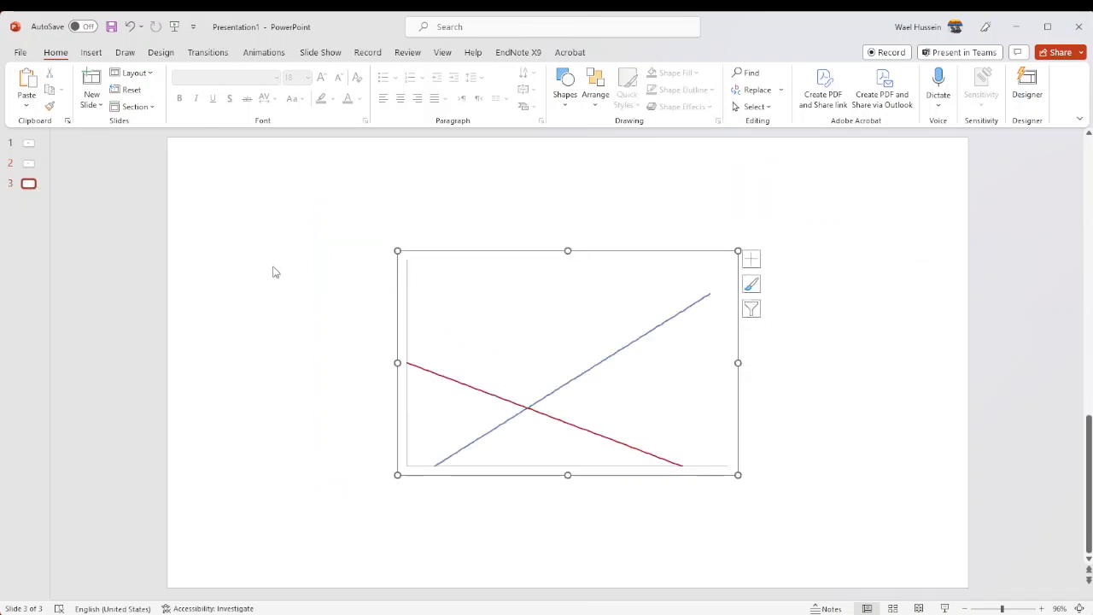